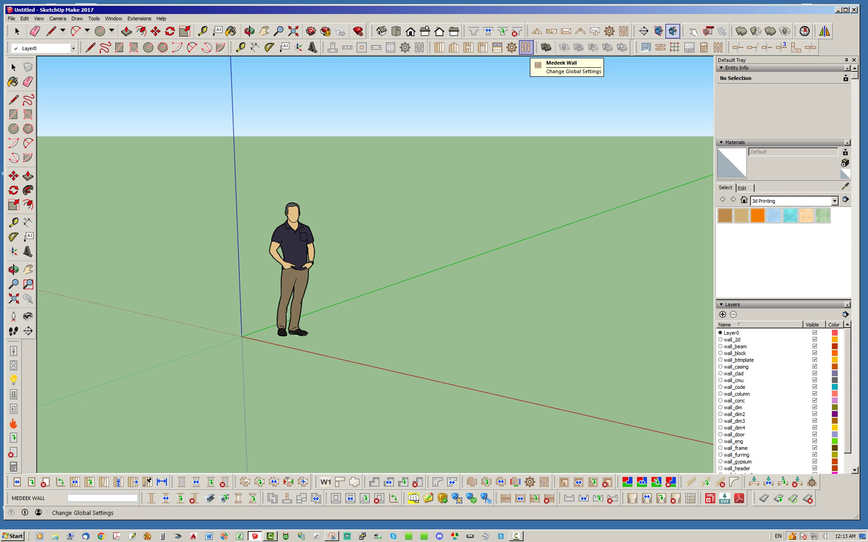
Enable wall panels in the Medeek Wall global settings, keeping the 144 in. panel length, and save the settings
click(525, 48)
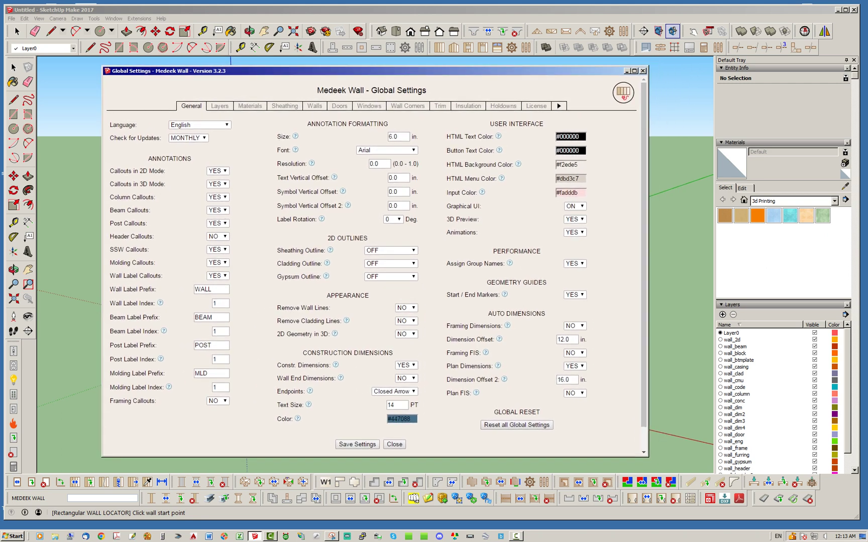
click(314, 106)
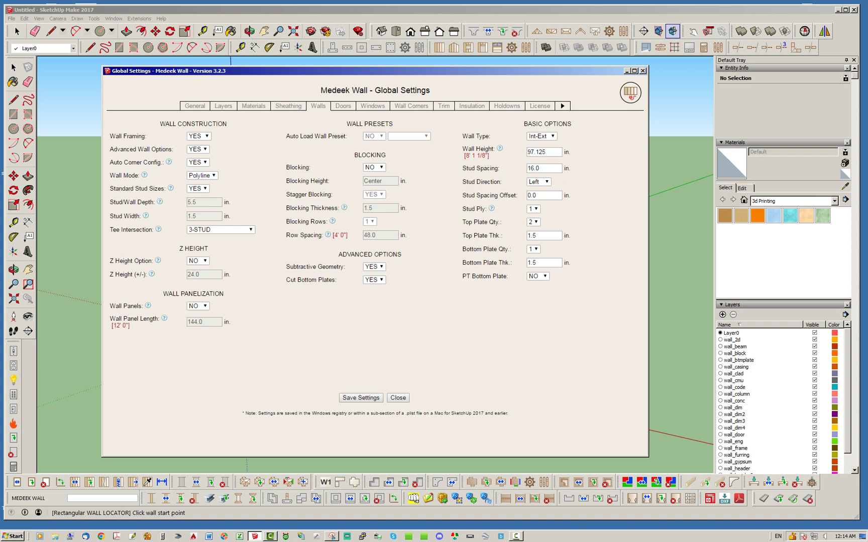
click(197, 306)
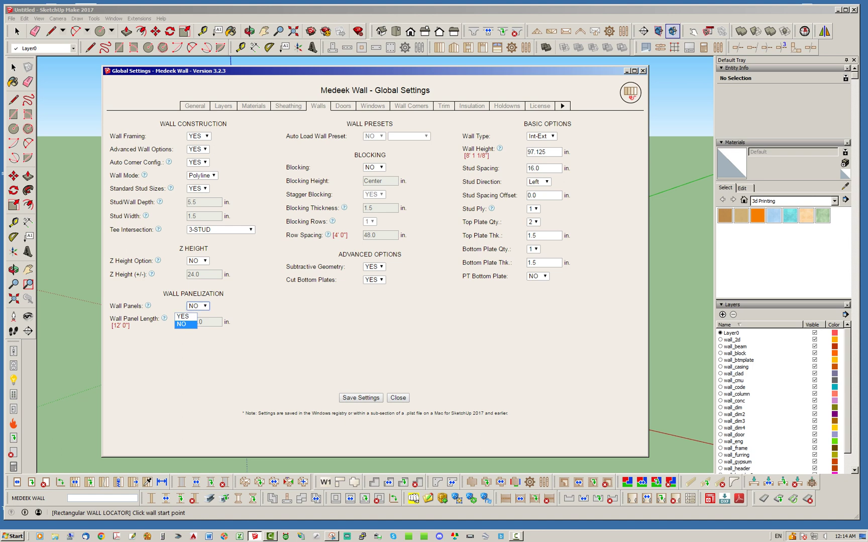
key(Up)
key(Return)
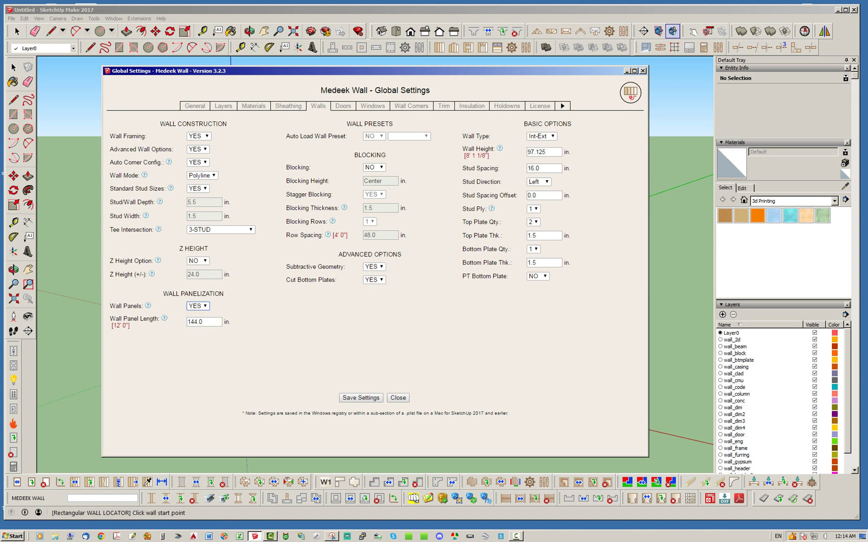
click(360, 398)
click(397, 397)
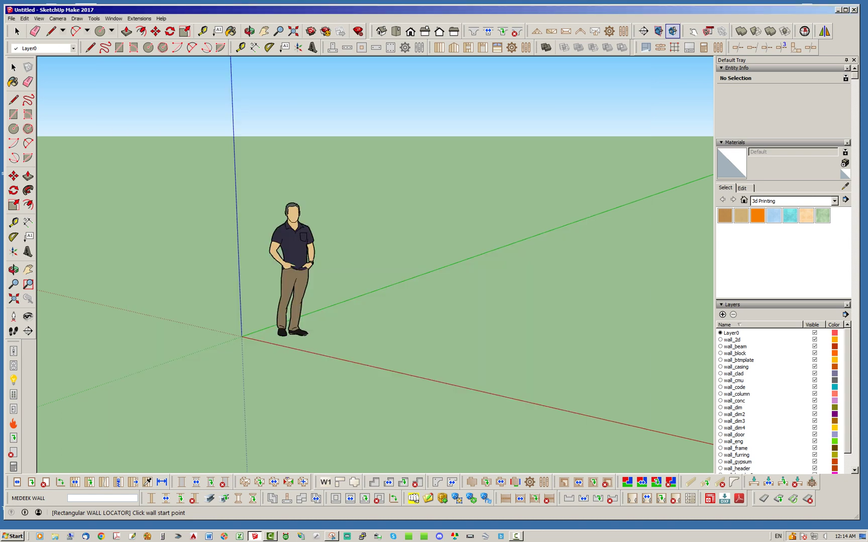
Draw a rectangular guide grid with 1' spacing from the origin, spanning along the red and green axes
click(674, 48)
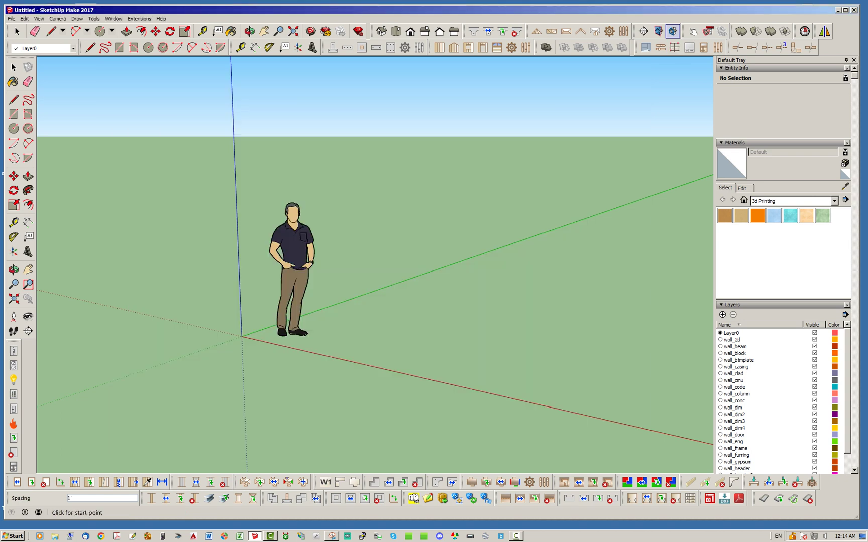
click(241, 337)
scroll(116, 248, down, 3)
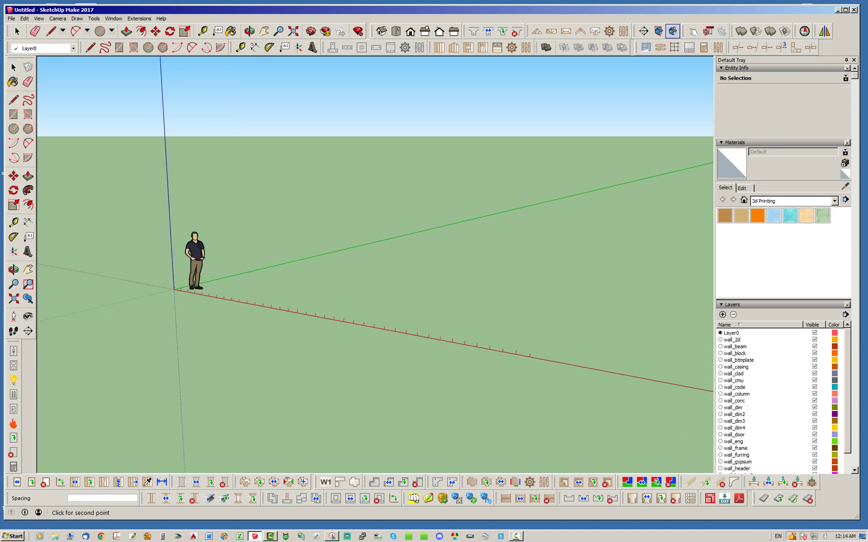
click(530, 357)
click(658, 259)
middle_drag(659, 260, 648, 307)
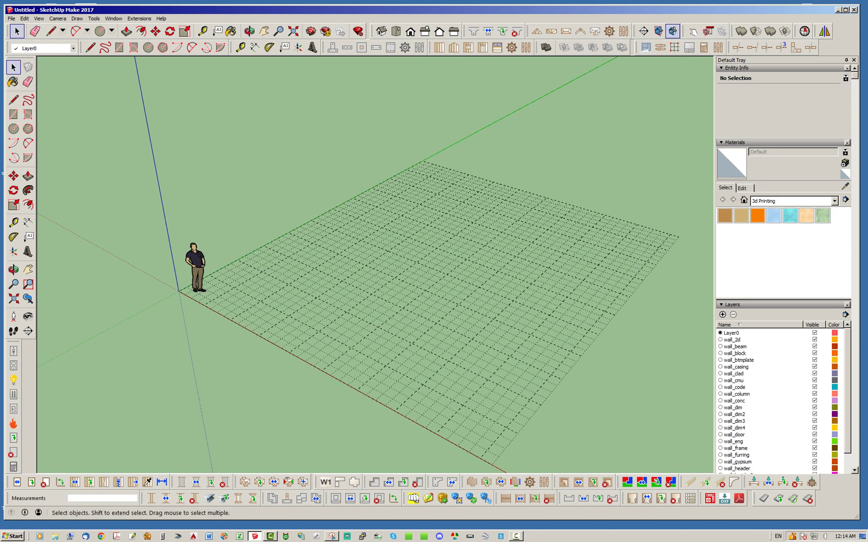
middle_drag(386, 302, 383, 321)
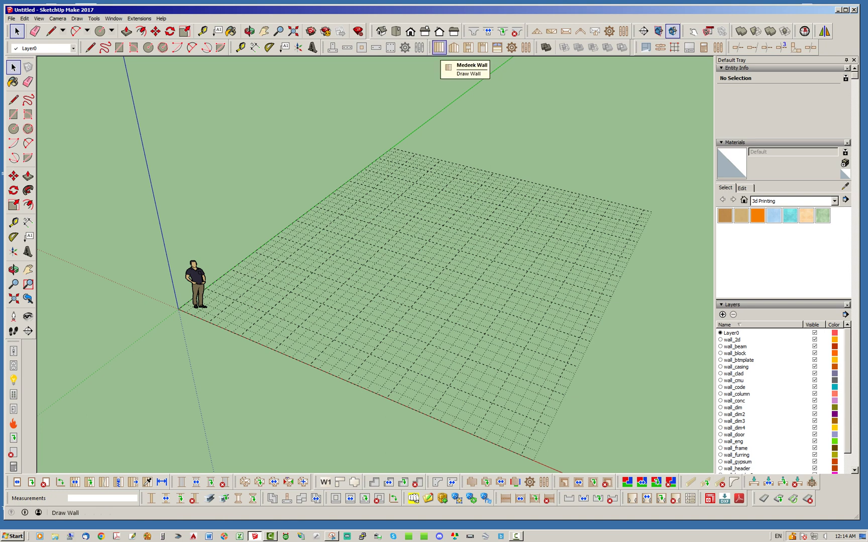
Start a rectangular Medeek wall and draw its first 28' run on the grid, parallel to the red axis near the origin
click(439, 47)
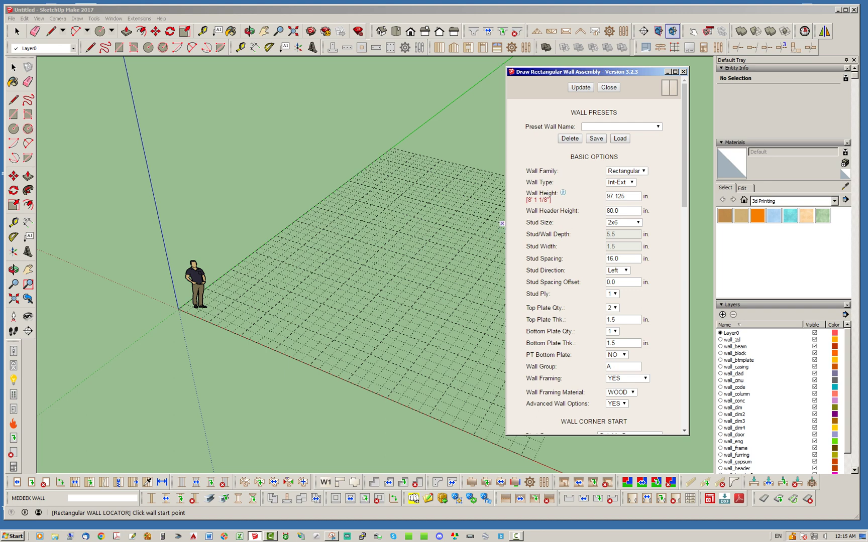
mouse_move(668, 87)
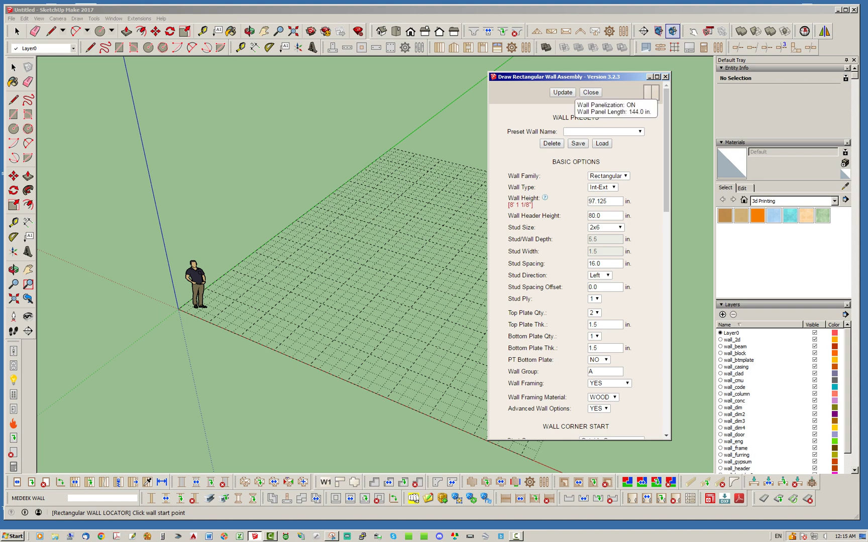
drag(577, 77, 610, 77)
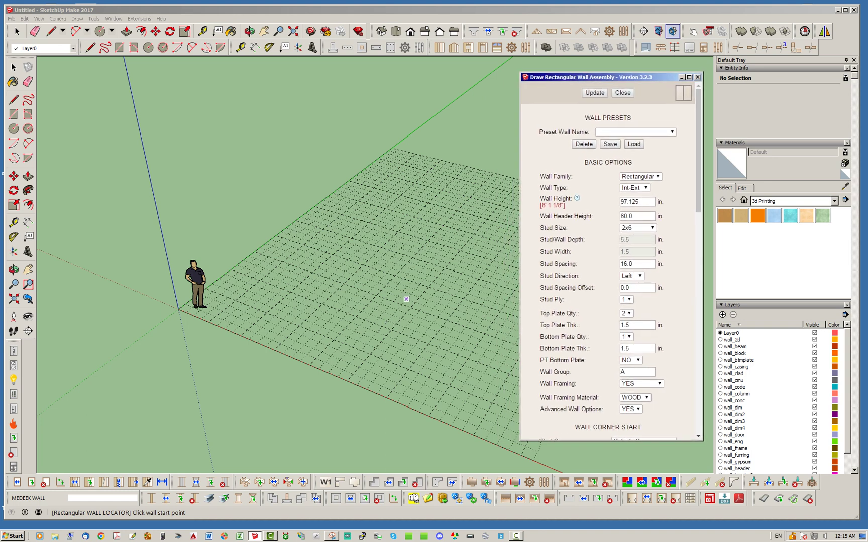
click(234, 301)
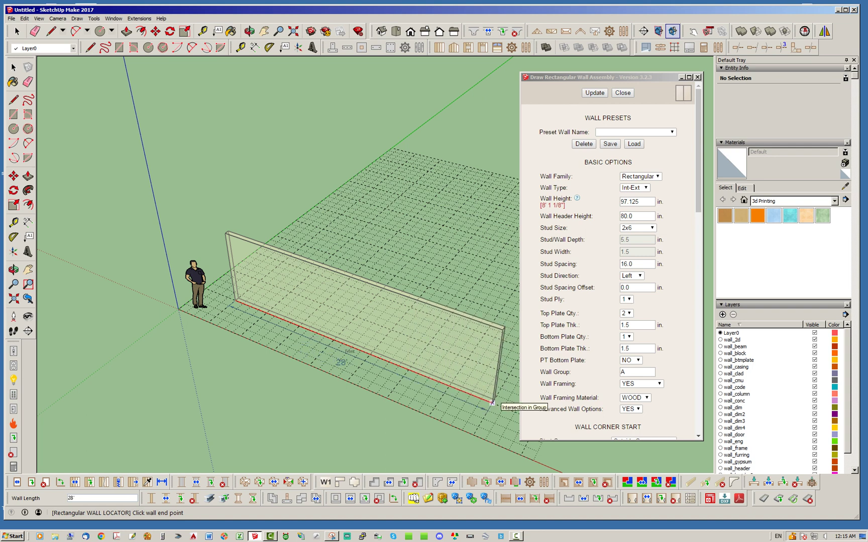
click(492, 402)
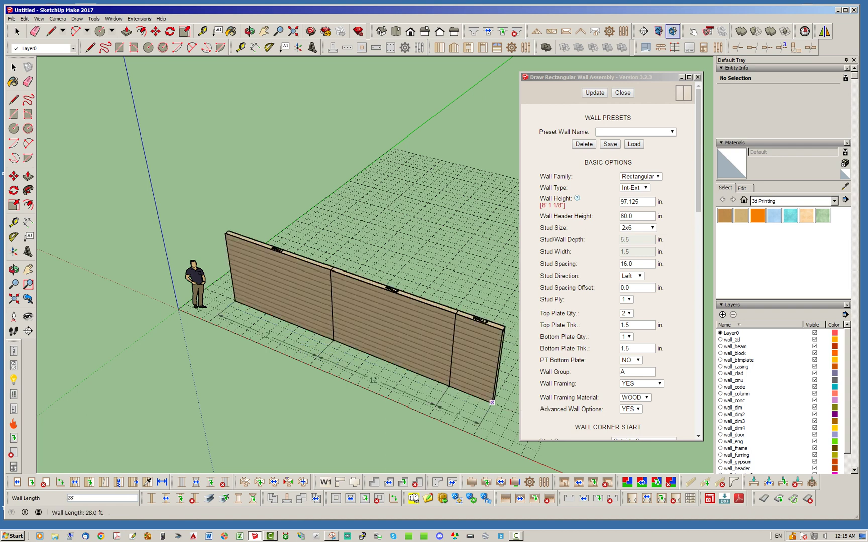
Continue the wall with a 28' run along the green direction and another 28' run back parallel to the first wall
middle_drag(402, 327, 89, 328)
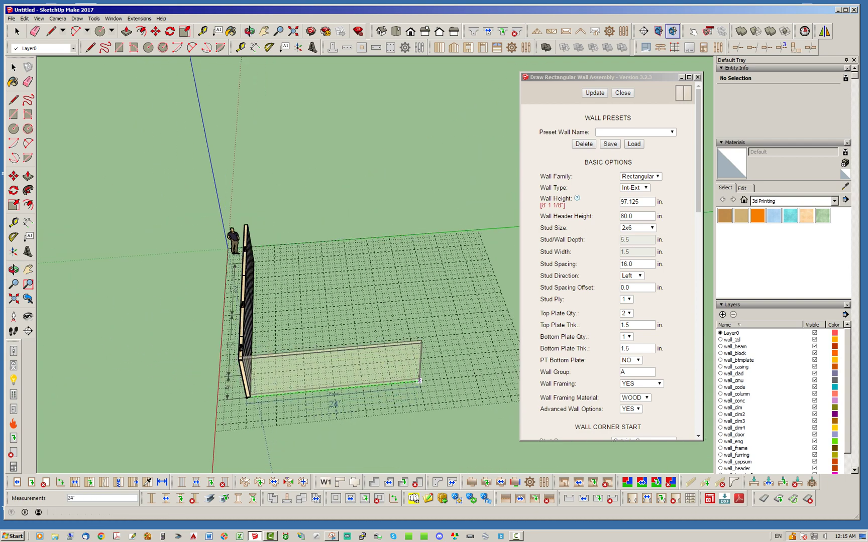
click(450, 378)
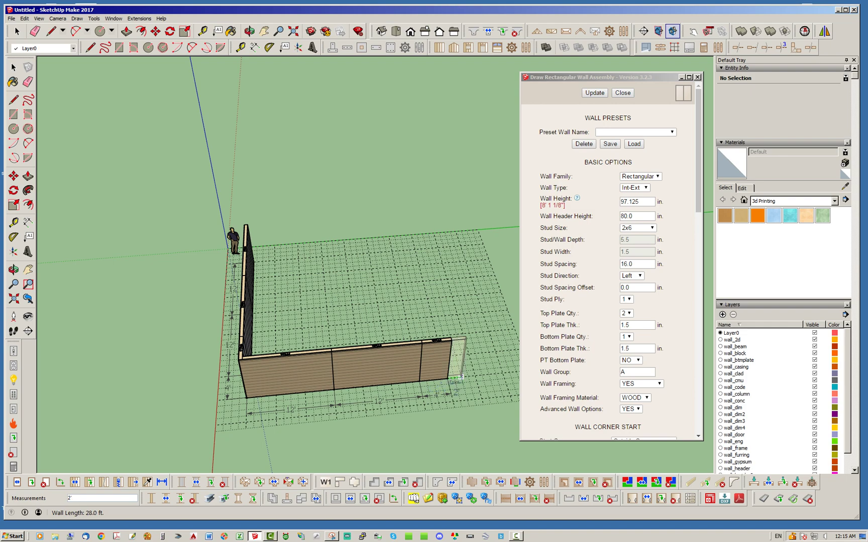
middle_drag(467, 347, 310, 340)
middle_drag(351, 274, 314, 321)
scroll(369, 314, up, 1)
scroll(314, 327, up, 2)
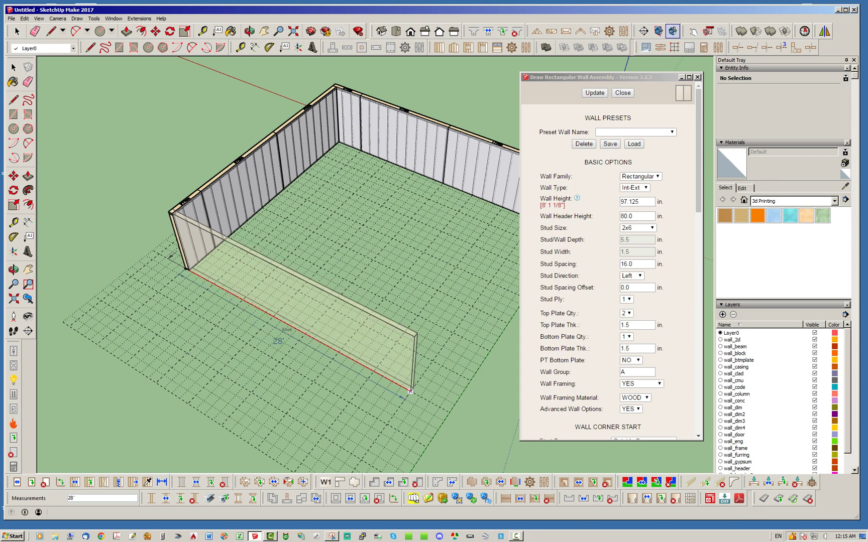
click(411, 391)
Close the square enclosure with a fourth 28' wall ending at the first wall's start point, and end the wall command
middle_drag(399, 263, 153, 264)
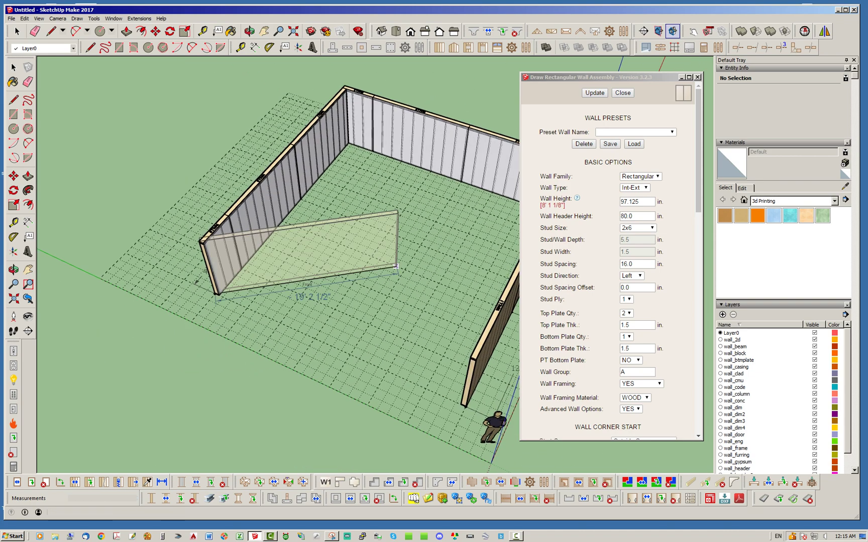
scroll(281, 329, down, 2)
scroll(399, 373, up, 10)
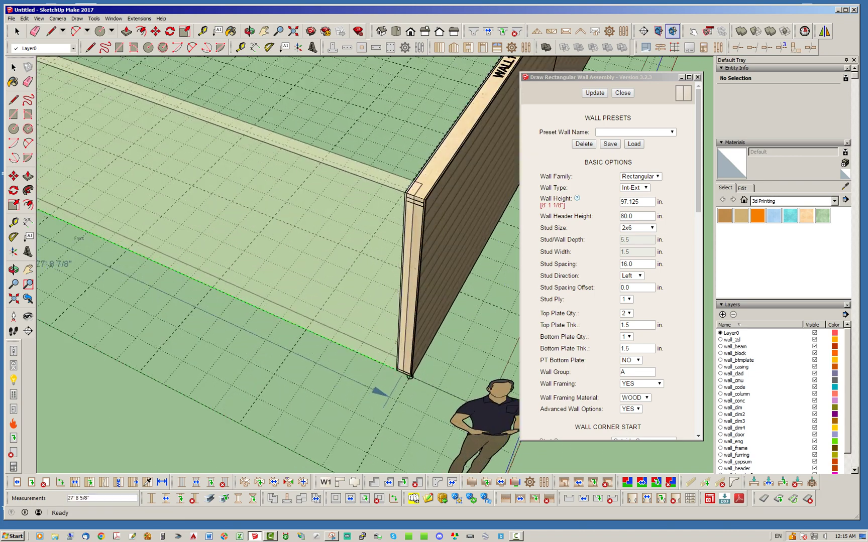
scroll(403, 376, up, 1)
scroll(231, 325, down, 3)
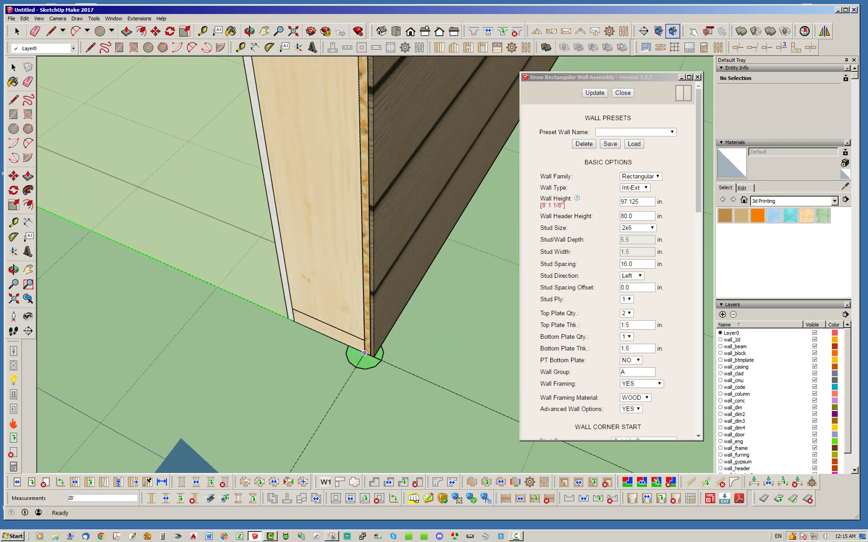
click(364, 353)
key(space)
Hide the wall_gypsum layer and inspect the exposed stud framing and panel joints around the enclosure
scroll(394, 391, down, 10)
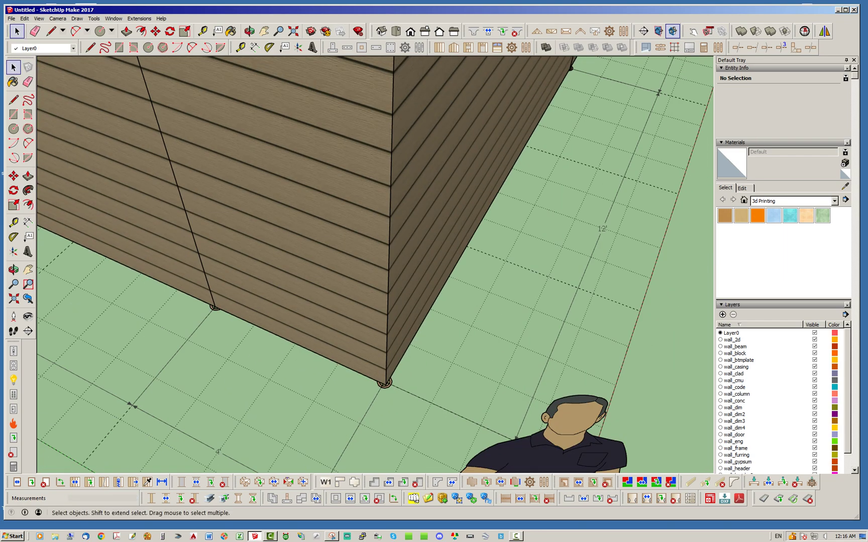
scroll(395, 390, down, 2)
middle_drag(395, 391, 547, 354)
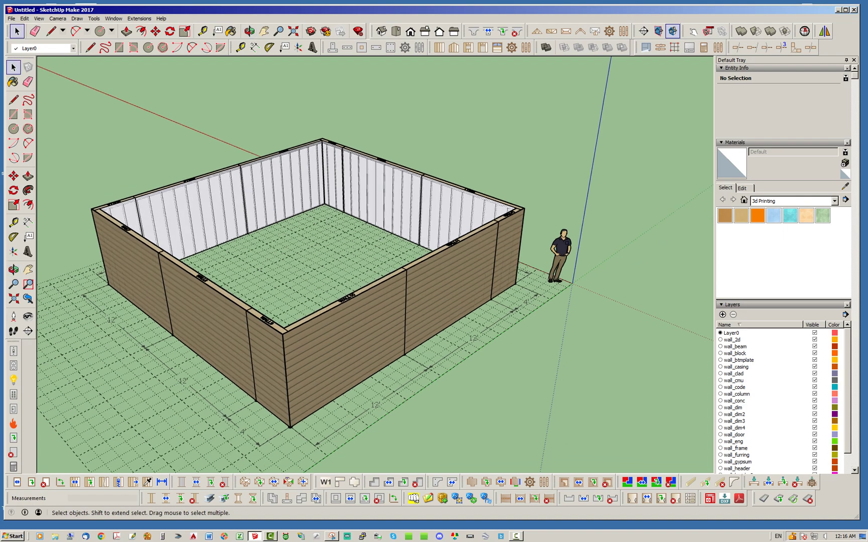
middle_drag(321, 321, 462, 329)
middle_drag(302, 356, 281, 354)
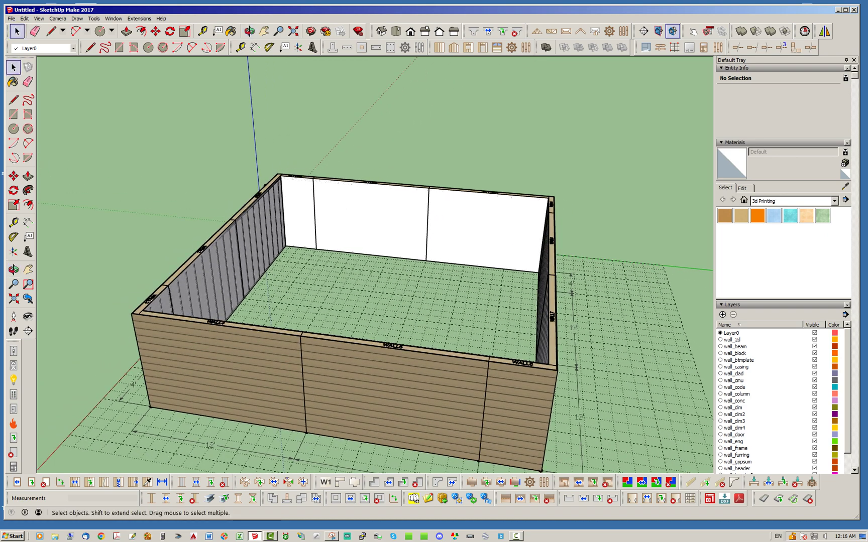
click(814, 461)
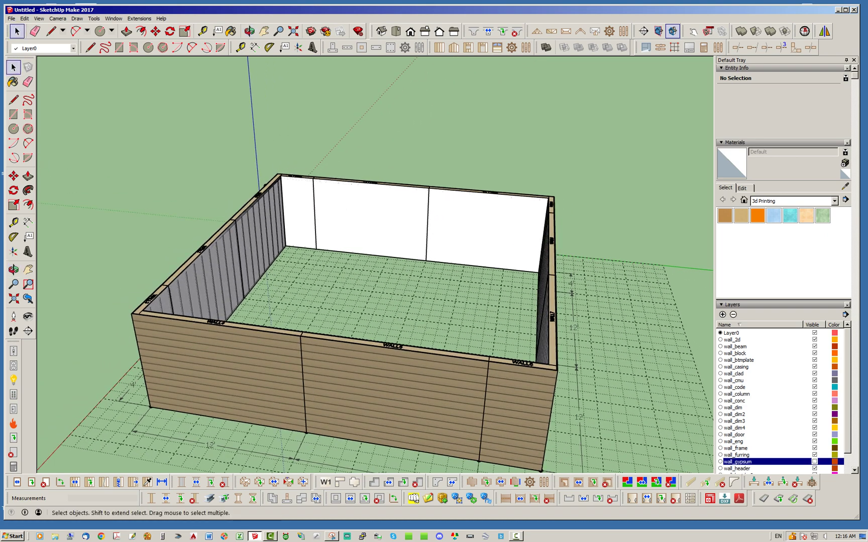
middle_drag(326, 301, 347, 297)
scroll(326, 168, up, 5)
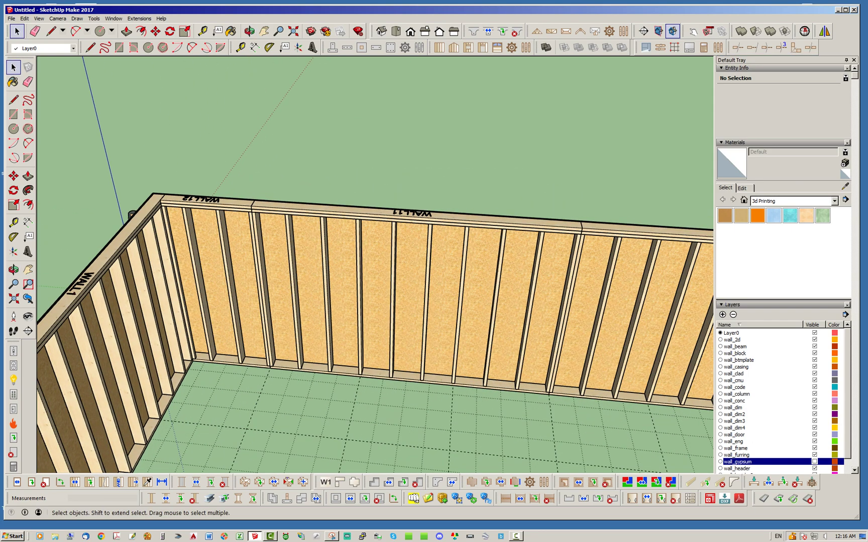
scroll(192, 226, down, 6)
middle_drag(206, 225, 161, 226)
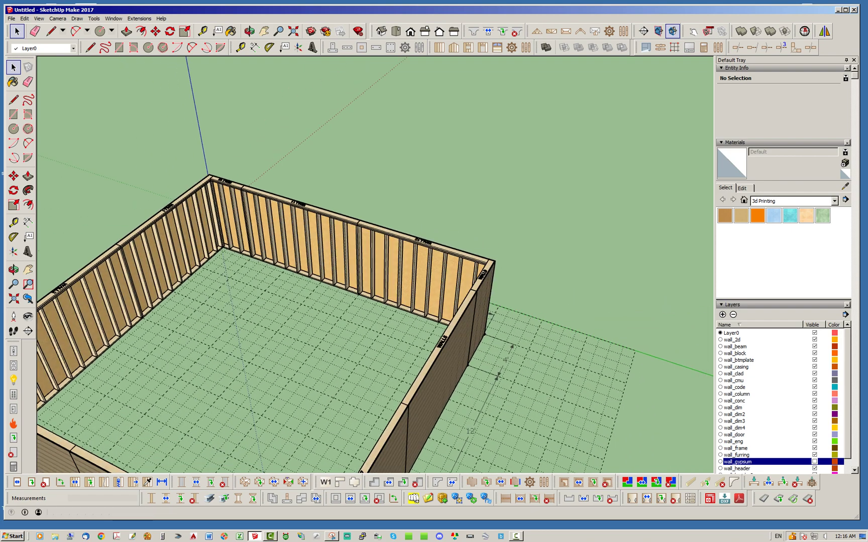
scroll(351, 266, down, 8)
middle_drag(352, 266, 312, 271)
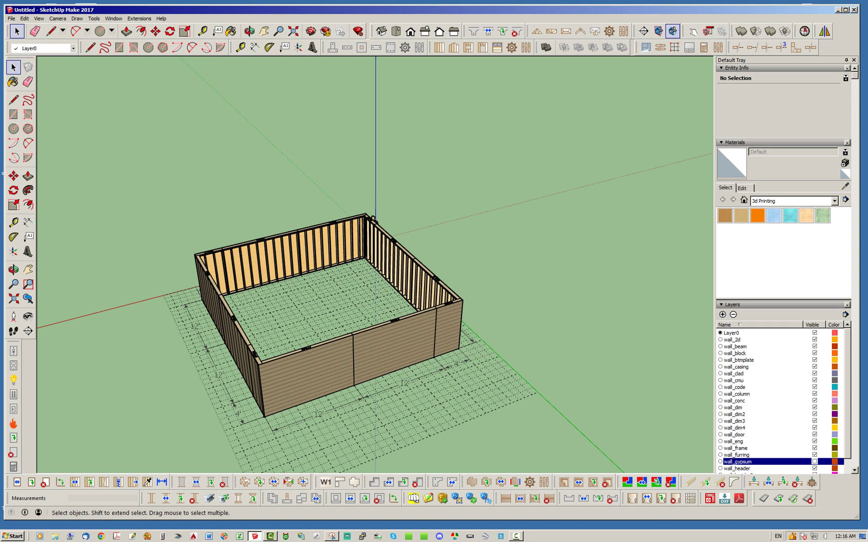
Start another Medeek wall and draw a 12' segment outside the enclosure, parallel to the wall farthest from the origin along the green axis
click(439, 47)
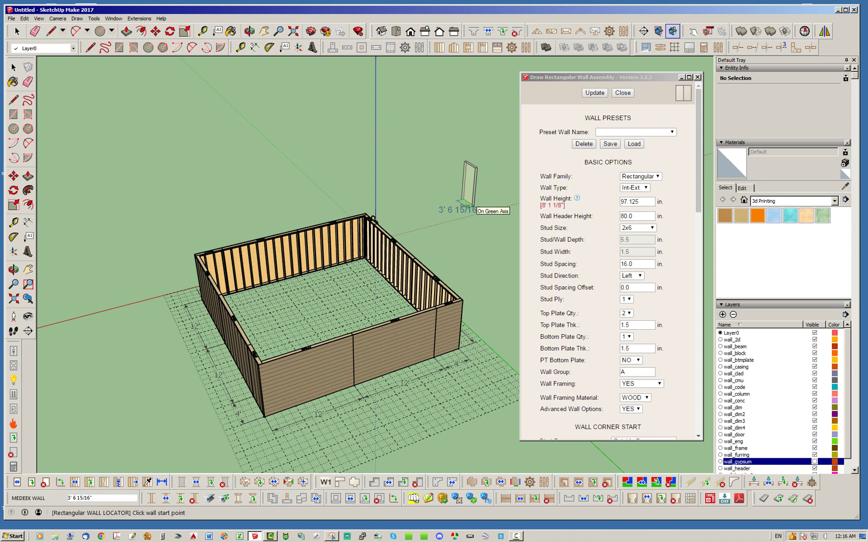
middle_drag(400, 399, 389, 397)
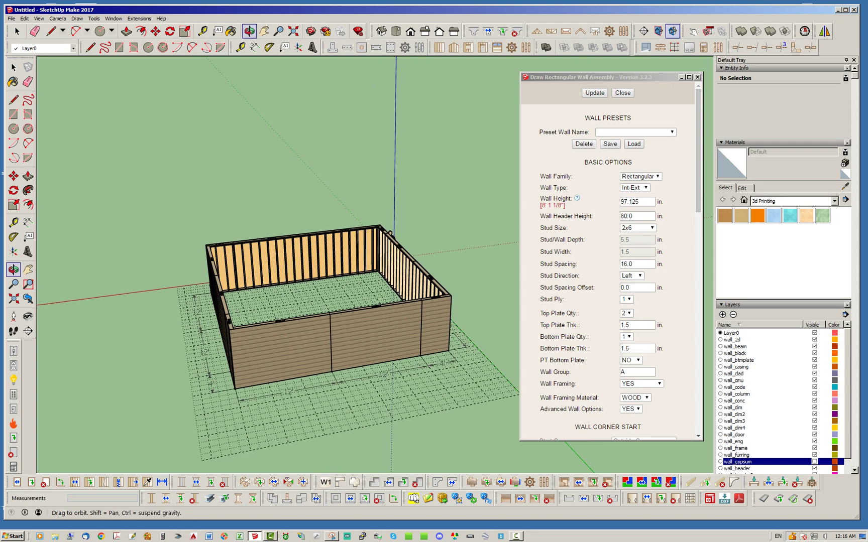
scroll(311, 419, up, 6)
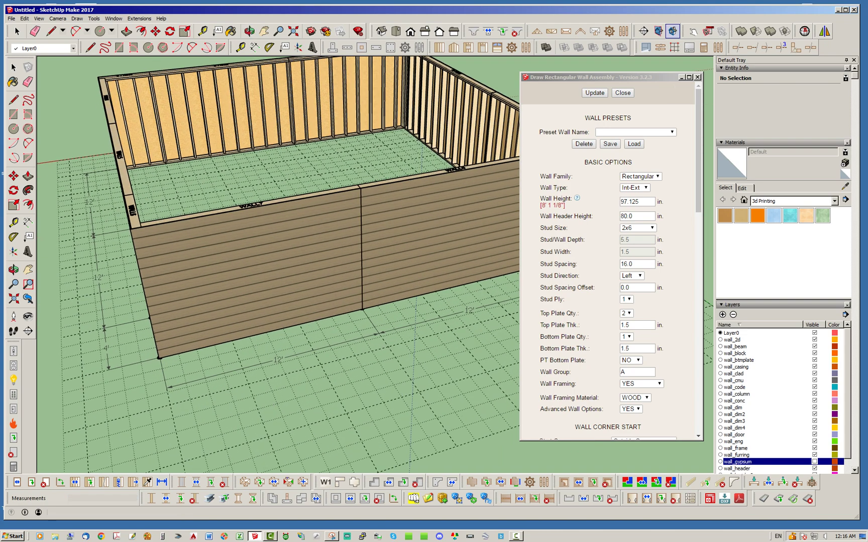
scroll(409, 386, down, 4)
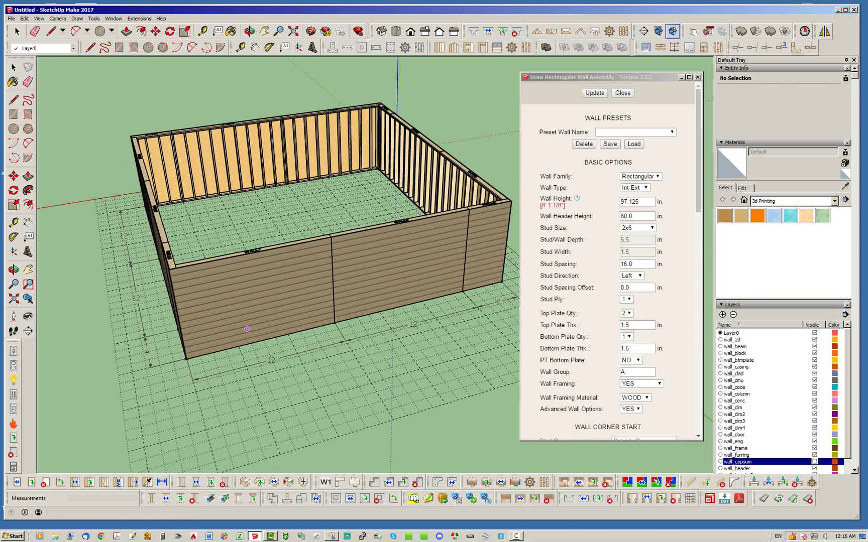
click(206, 429)
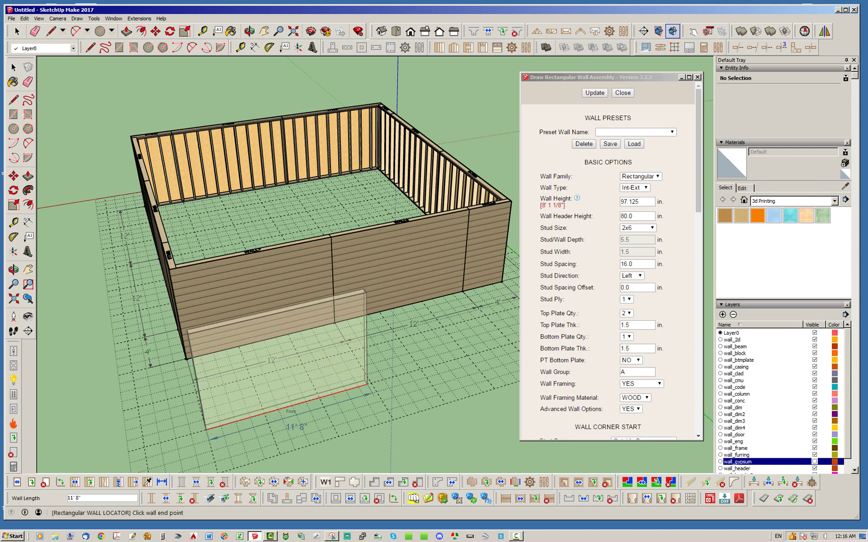
click(371, 385)
Extend the outer wall in the same straight line with a second 12' segment
scroll(214, 321, down, 2)
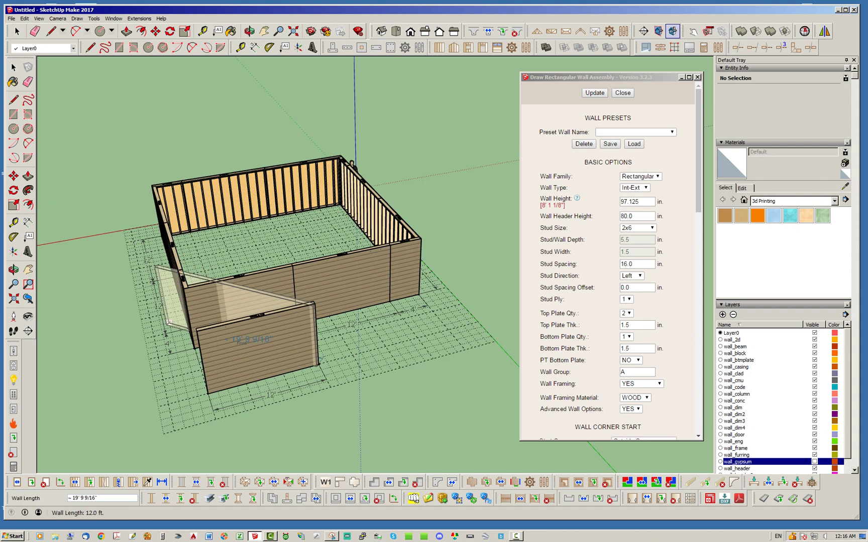
middle_drag(363, 324, 341, 320)
scroll(340, 320, up, 2)
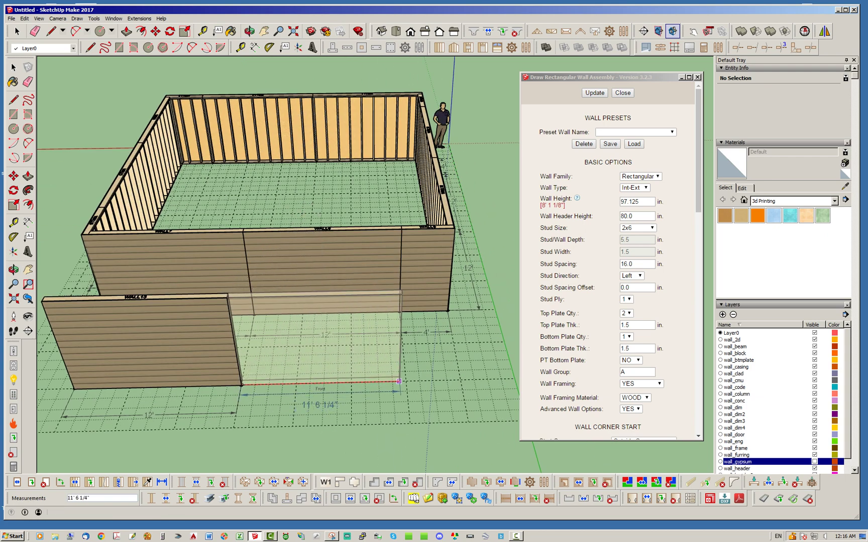
click(406, 381)
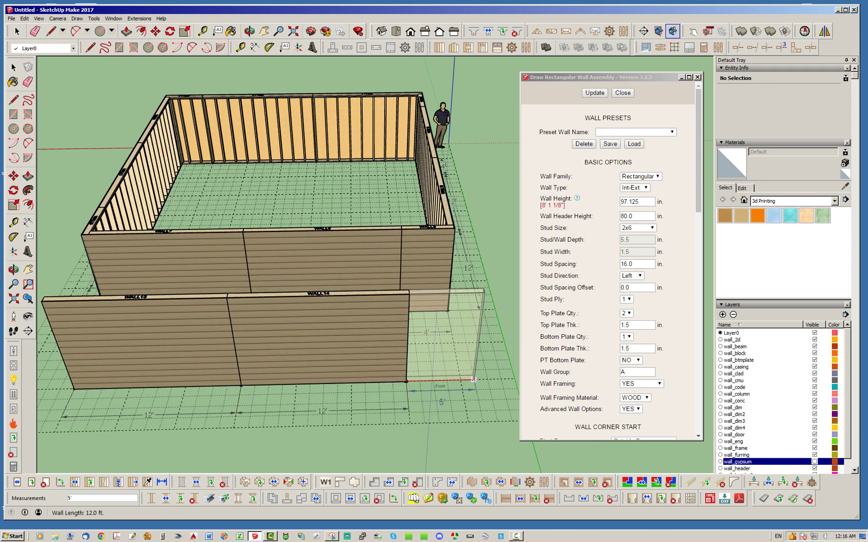
Complete the straight outer wall with a 4' end segment and end the wall command
click(461, 380)
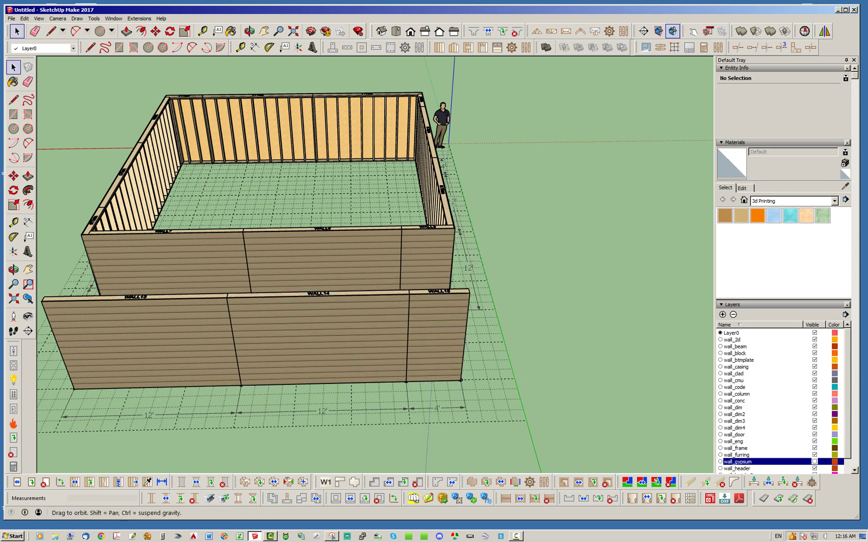
Compare the panel joints and stud framing of the segmented outer wall with those of the enclosure from several sides
middle_drag(302, 291, 478, 293)
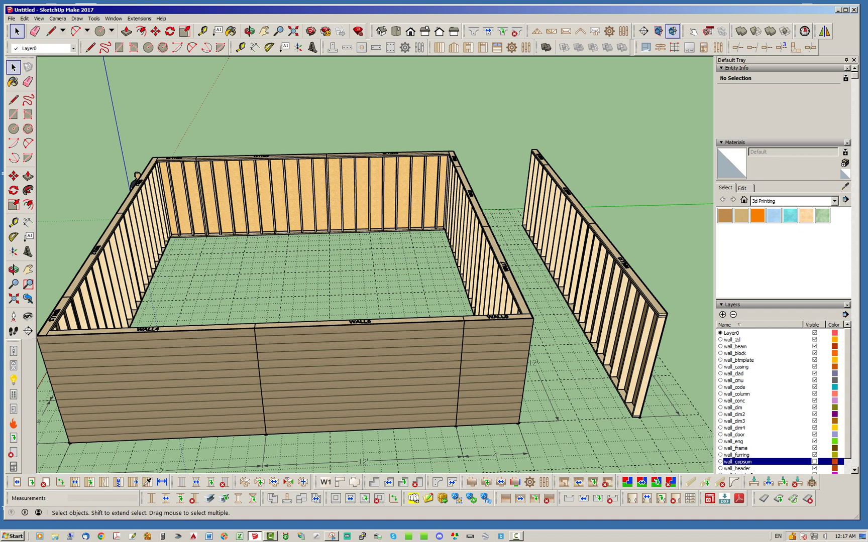
middle_drag(502, 302, 331, 296)
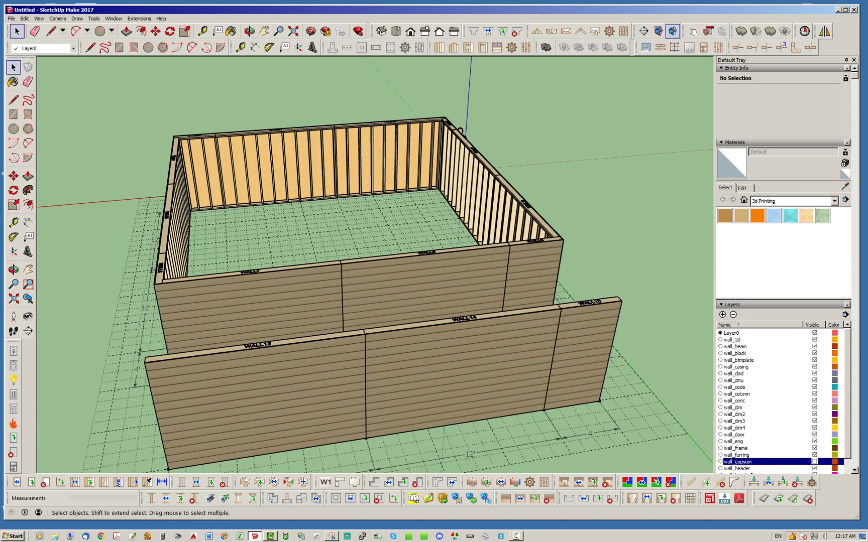
scroll(445, 306, down, 2)
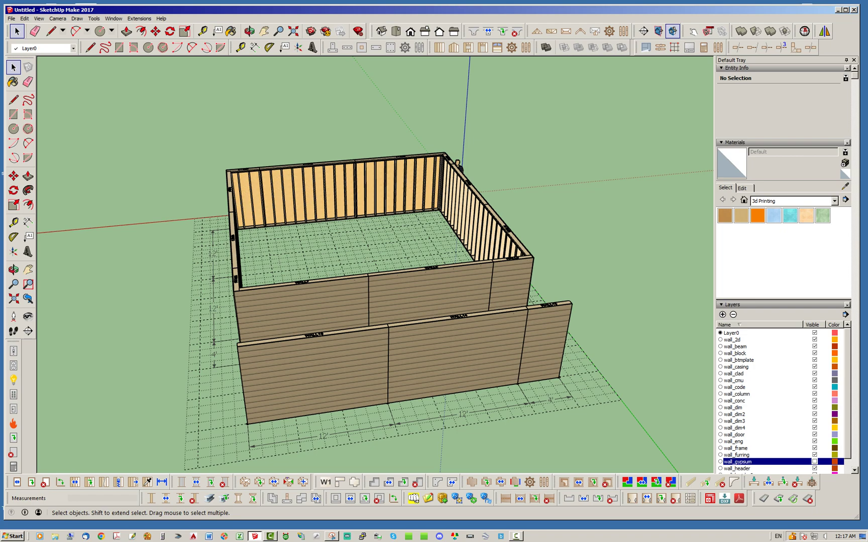
middle_drag(444, 307, 559, 301)
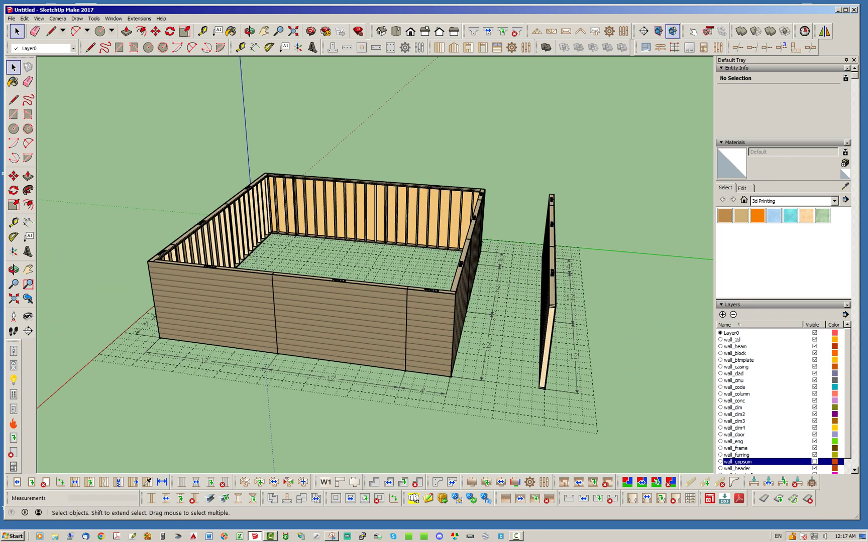
middle_drag(444, 301, 508, 296)
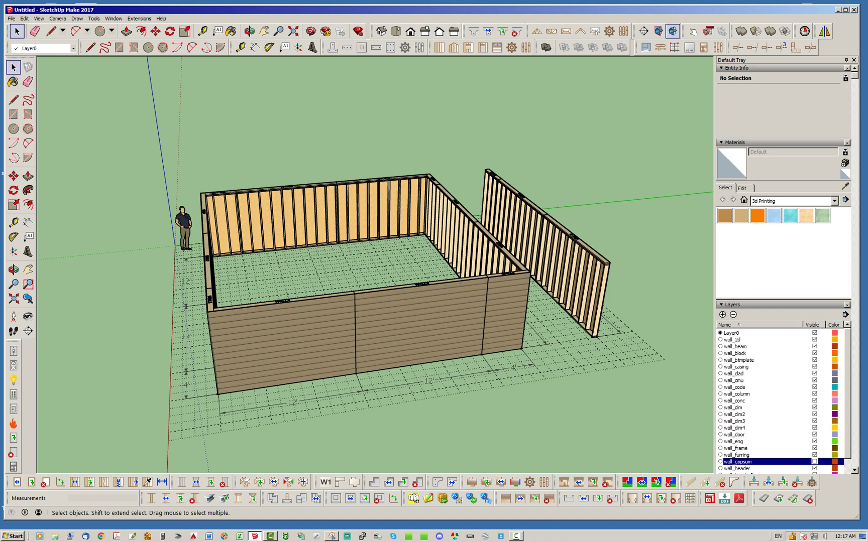
middle_drag(508, 296, 377, 296)
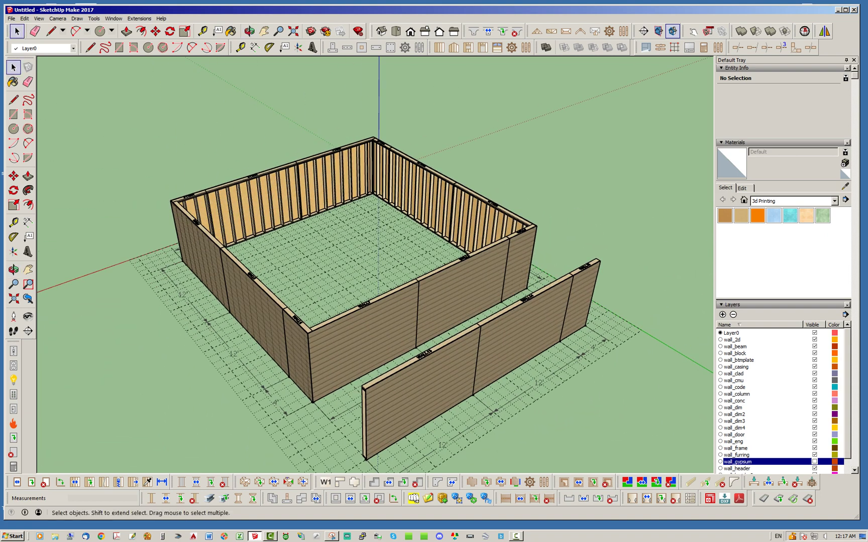
middle_drag(452, 296, 286, 311)
middle_drag(436, 336, 444, 338)
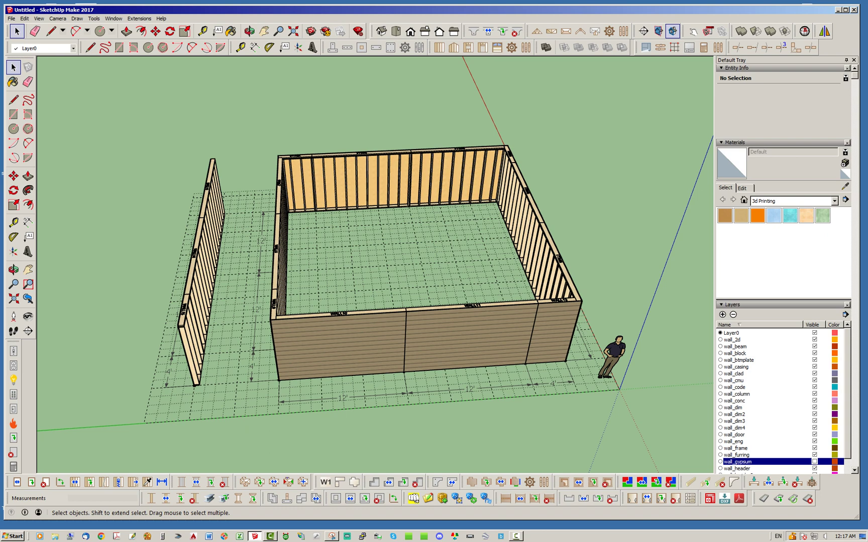
middle_drag(444, 338, 410, 341)
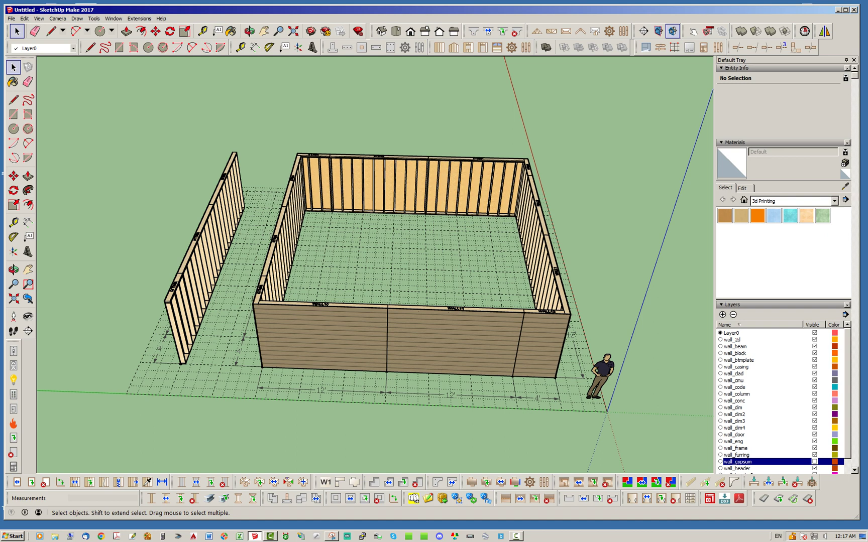
Delete the three panels of the enclosure wall running along the green axis, WALL10, WALL11 and WALL12
click(321, 337)
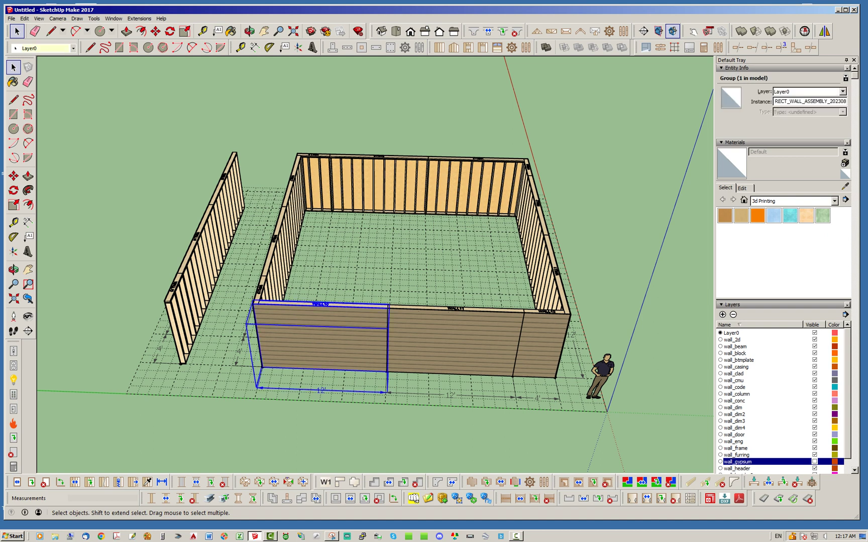
key(Delete)
click(454, 342)
key(Delete)
click(540, 346)
key(Delete)
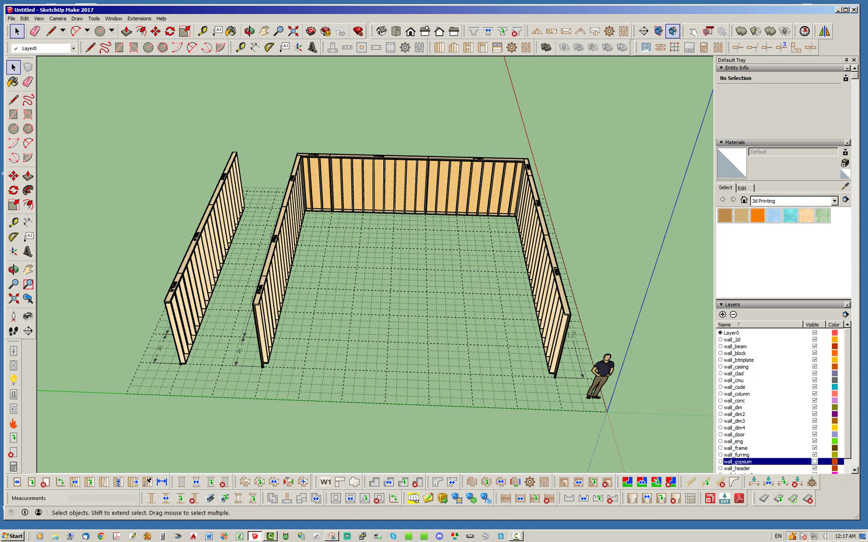
Start a Medeek wall at the open corner farthest from the origin and draw a 4' segment along the green direction
click(439, 47)
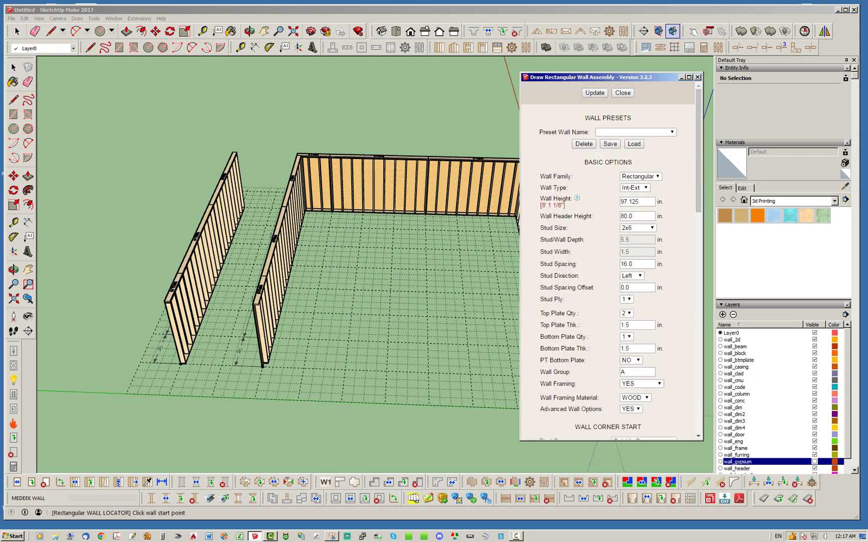
middle_drag(414, 275, 381, 279)
scroll(325, 354, up, 2)
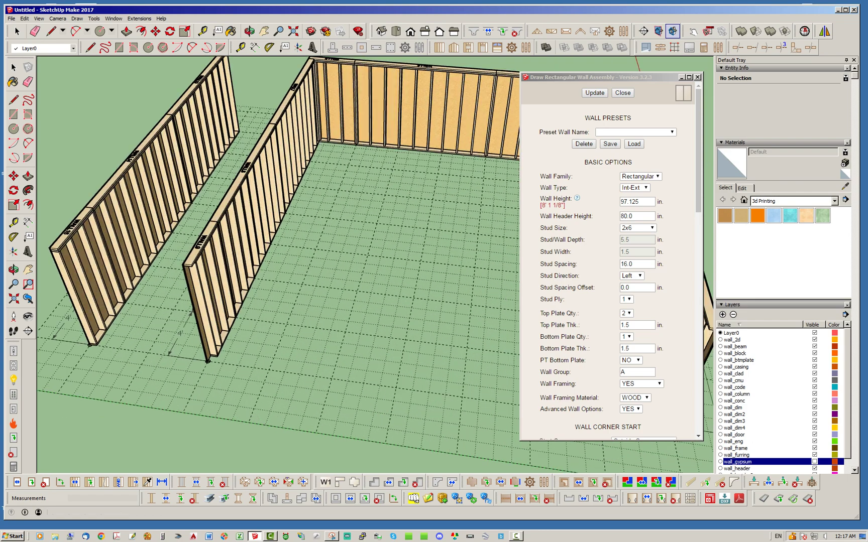
scroll(190, 352, up, 8)
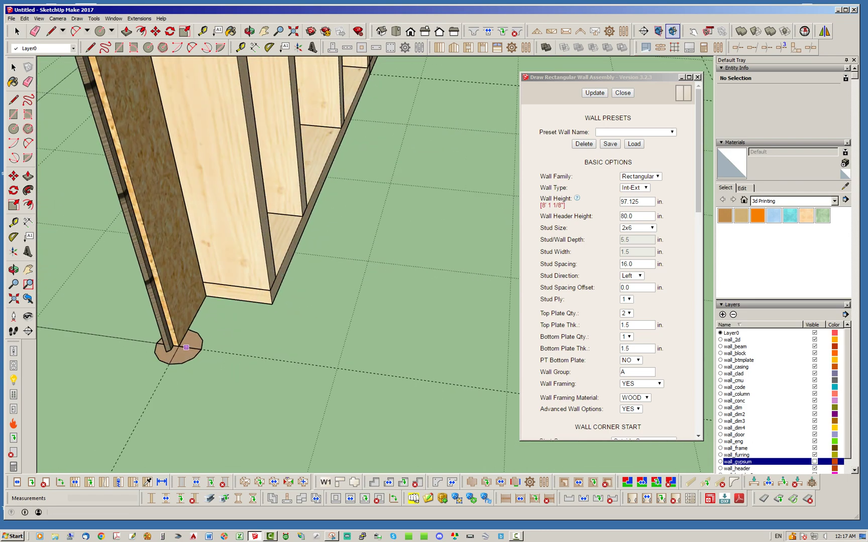
click(185, 347)
scroll(185, 347, down, 5)
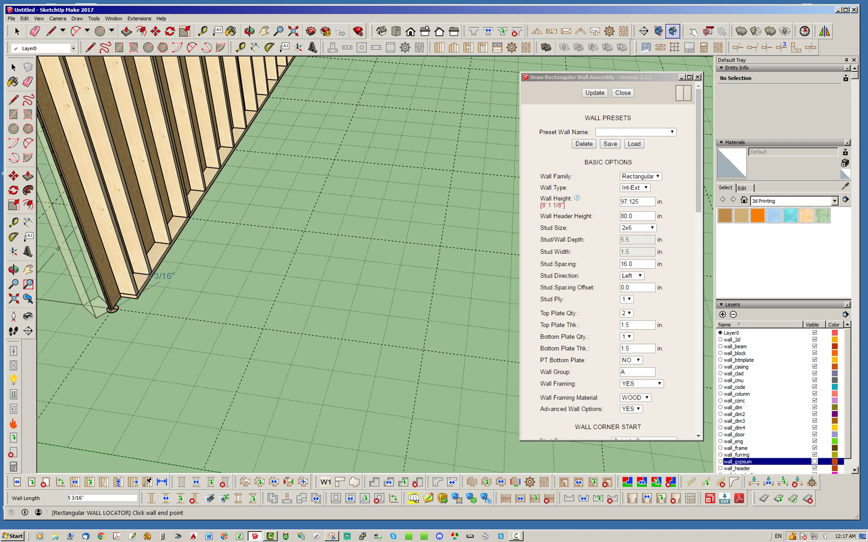
scroll(112, 308, down, 5)
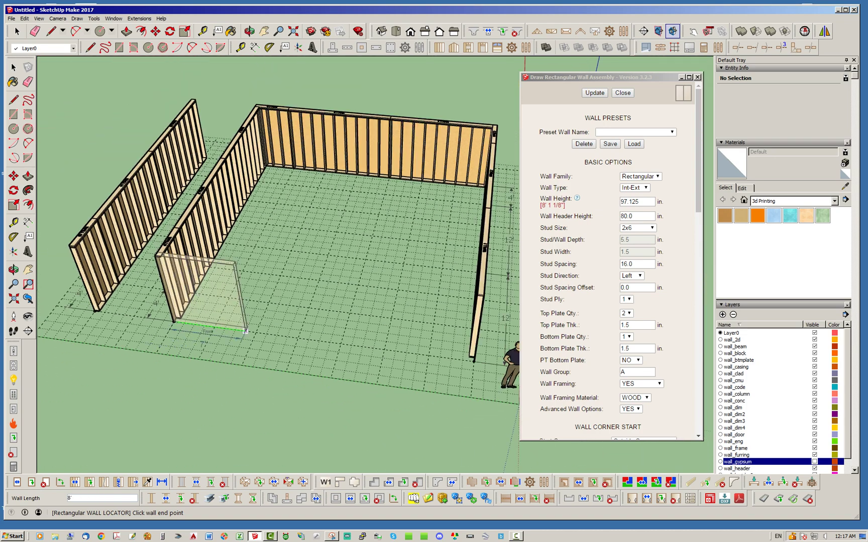
scroll(220, 322, up, 2)
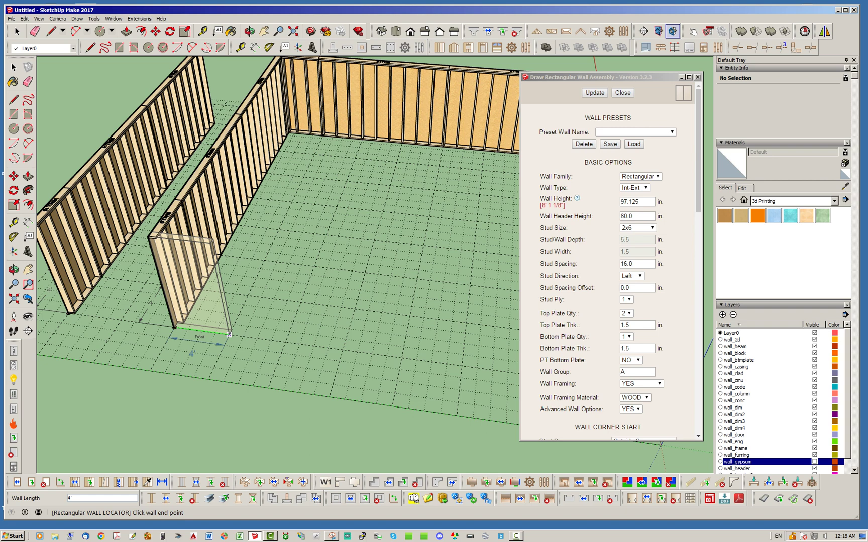
click(229, 334)
scroll(179, 282, down, 2)
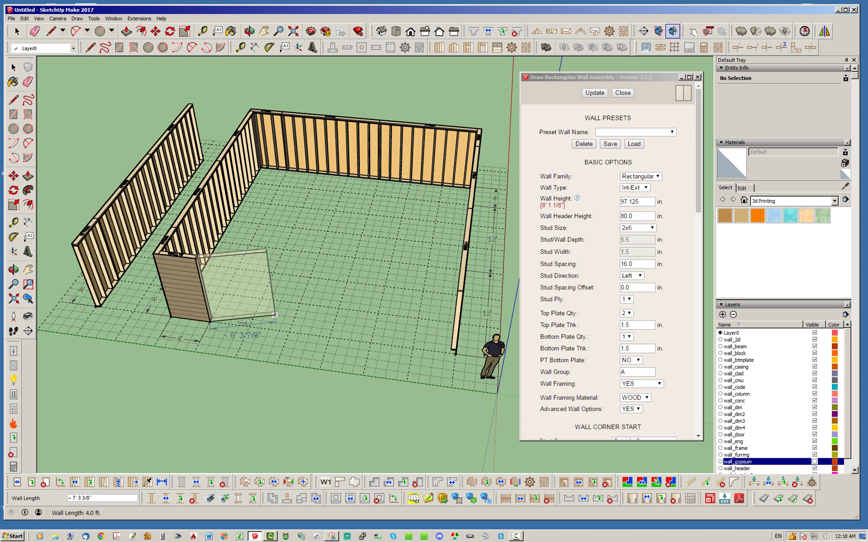
Close the enclosure with a 24' panelized wall ending at WALL1's start corner, and end the wall command
scroll(440, 364, up, 5)
scroll(440, 364, down, 4)
scroll(395, 370, up, 4)
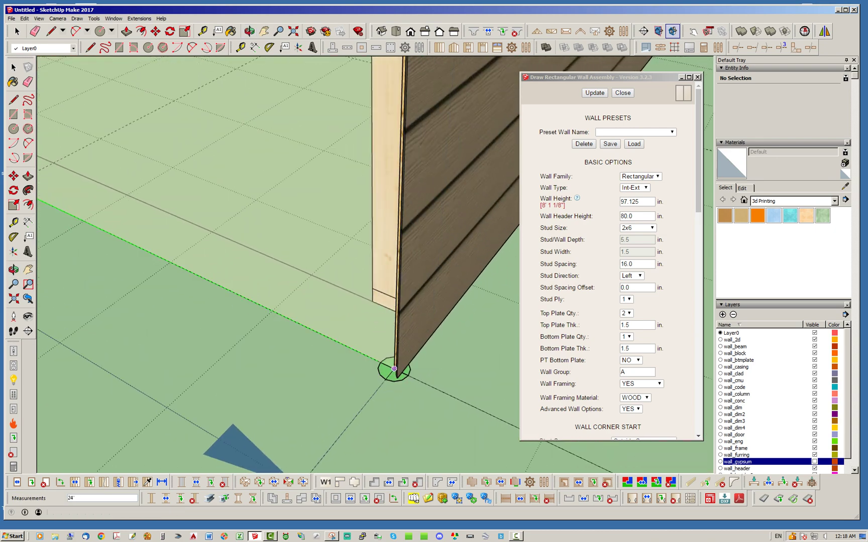
middle_drag(395, 369, 430, 359)
scroll(427, 355, up, 3)
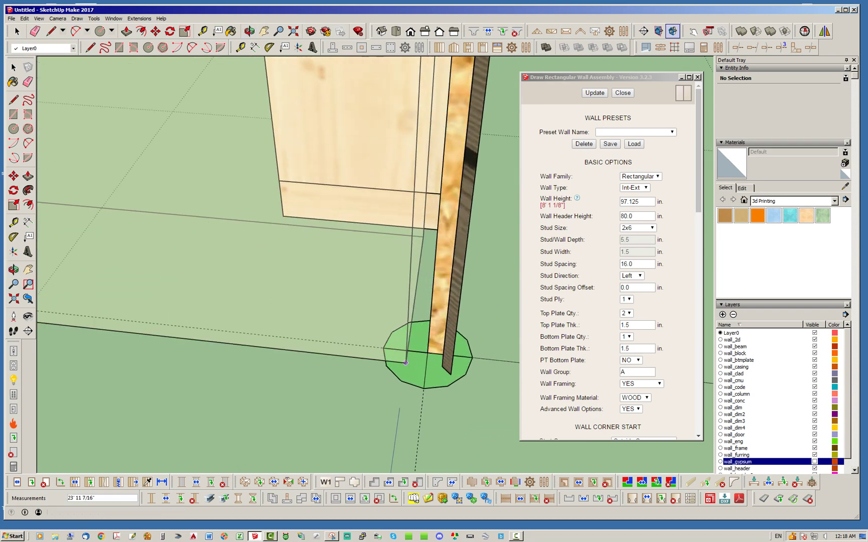
click(427, 353)
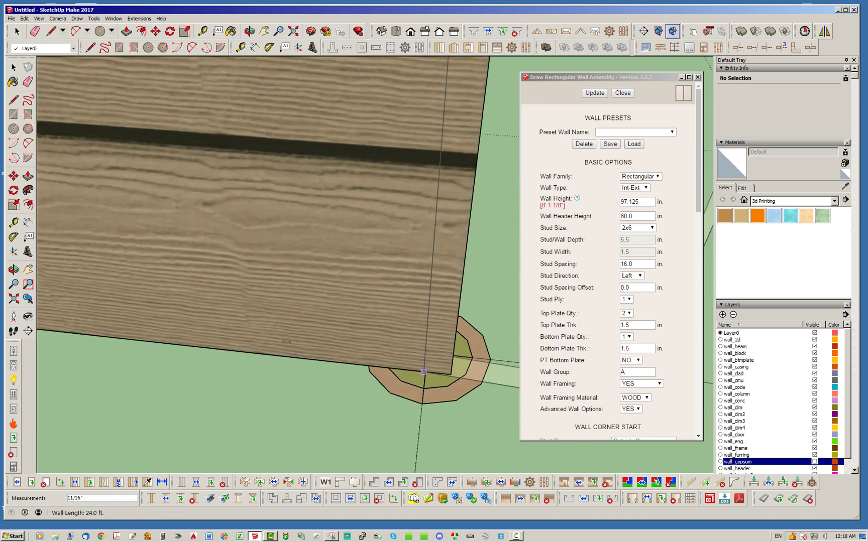
scroll(426, 353, down, 10)
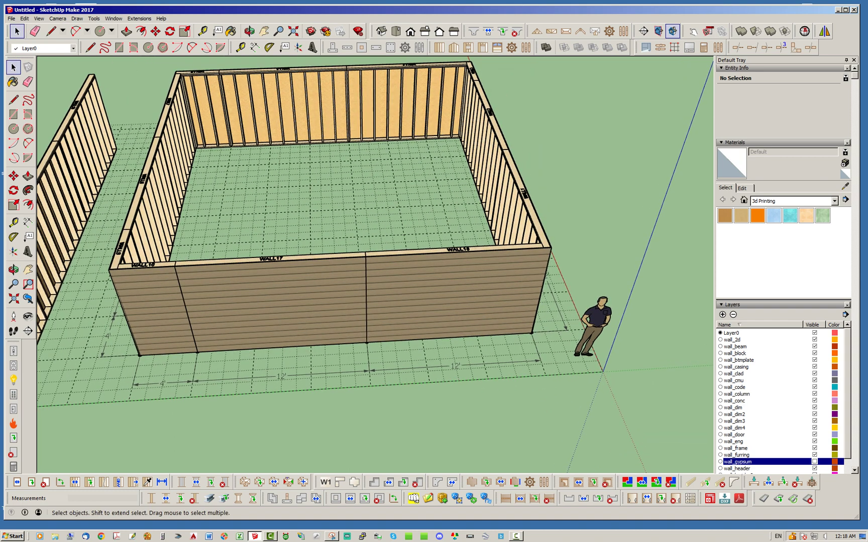
Inspect the panel layout and corner framing of the rebuilt wall and the rest of the enclosure from all sides
middle_drag(427, 326, 447, 306)
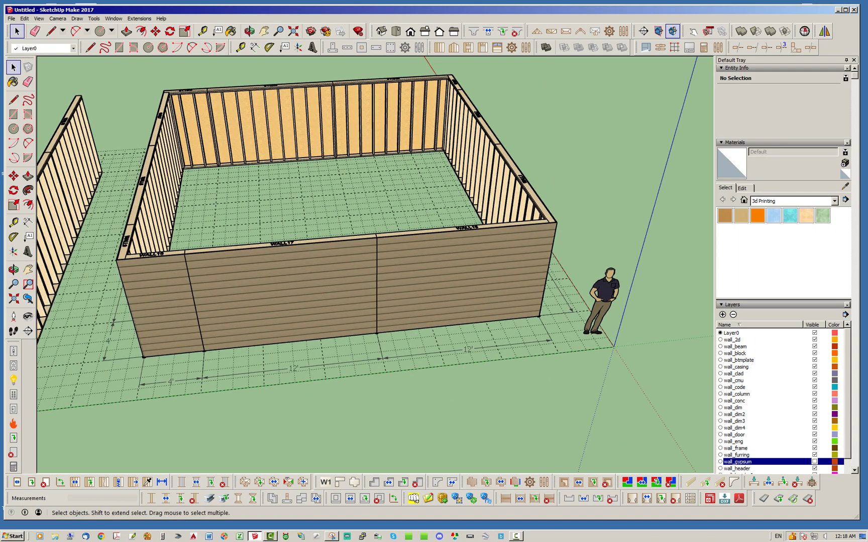
middle_drag(431, 261, 301, 261)
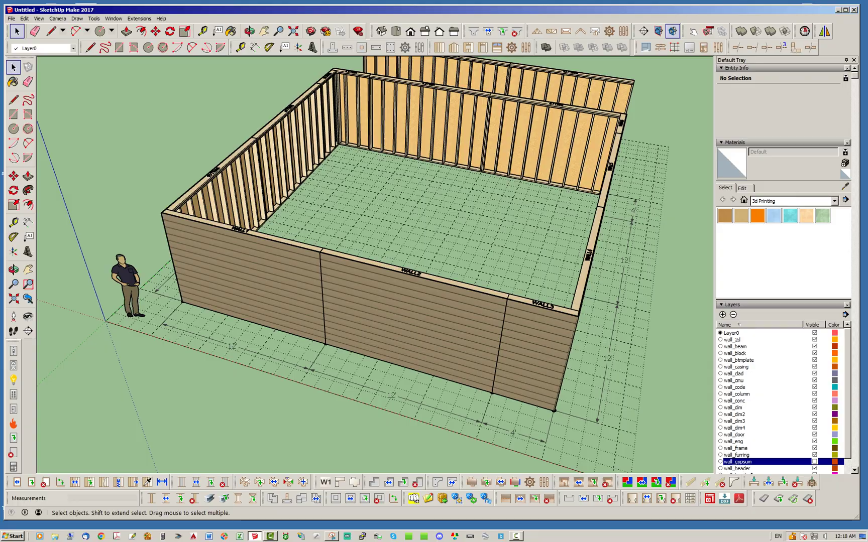
middle_drag(434, 241, 281, 246)
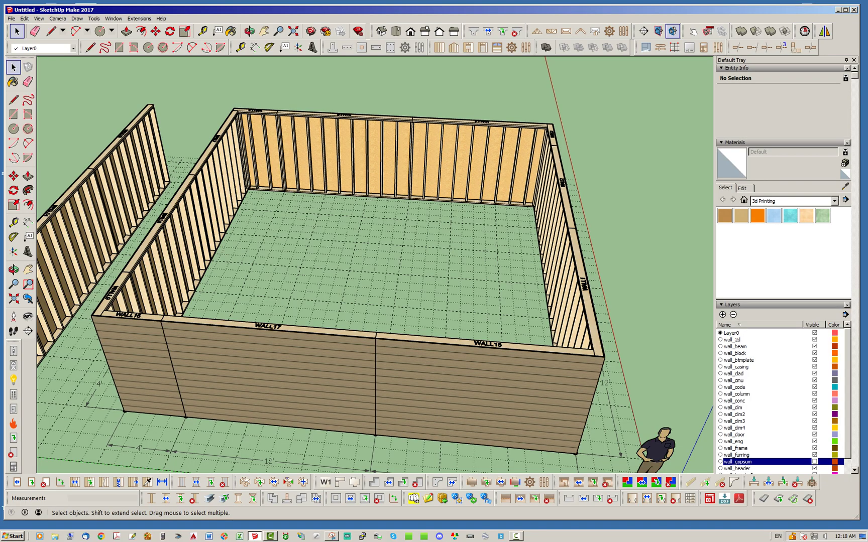
middle_drag(375, 265, 176, 259)
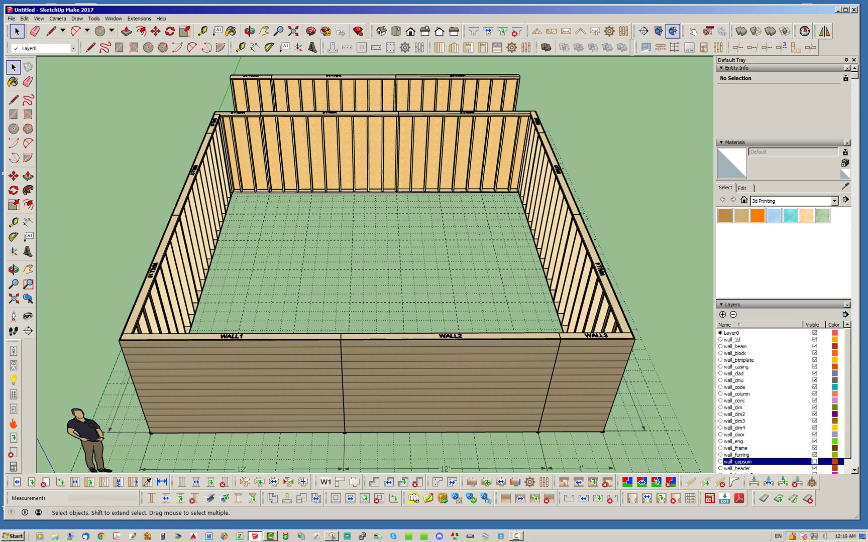
middle_drag(375, 264, 467, 269)
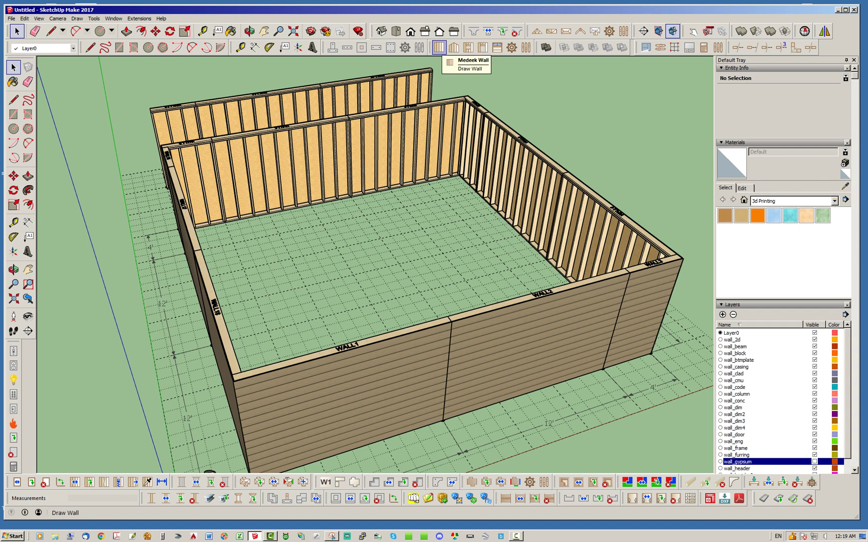
Start another Medeek wall, check its panelization status and panel length, and review the panel layout around the enclosure
click(439, 48)
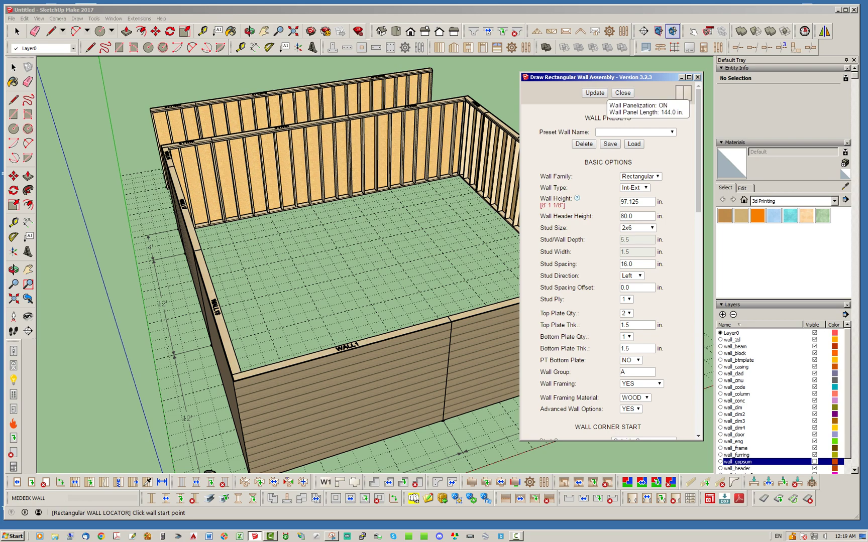
middle_drag(456, 386, 275, 375)
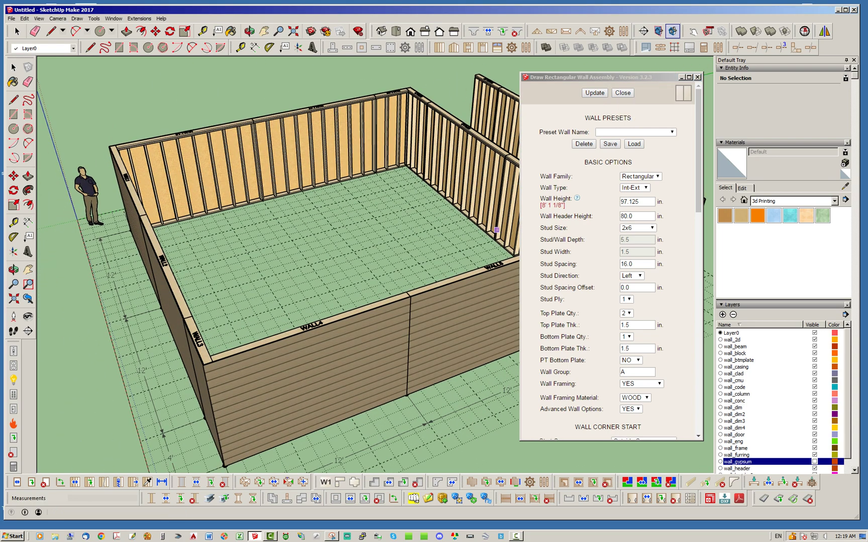
mouse_move(606, 77)
mouse_down()
mouse_move(615, 78)
mouse_move(606, 76)
mouse_up()
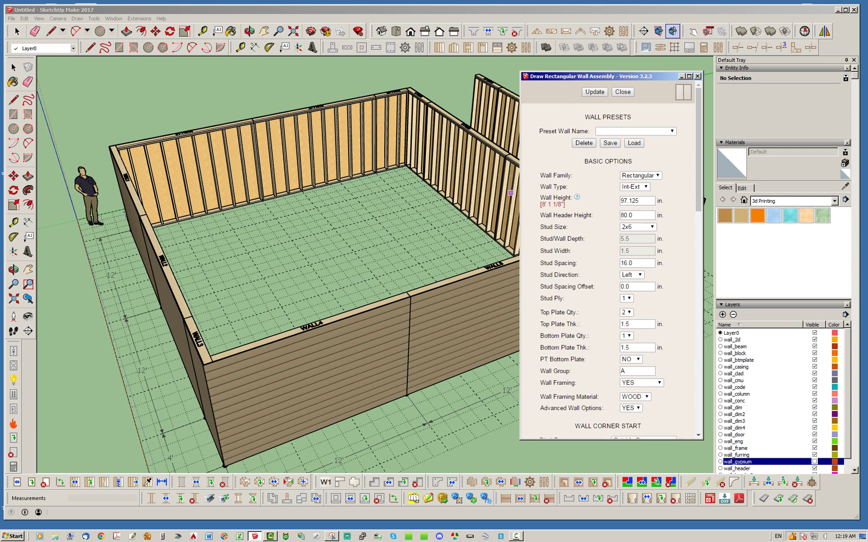
middle_drag(353, 366, 261, 366)
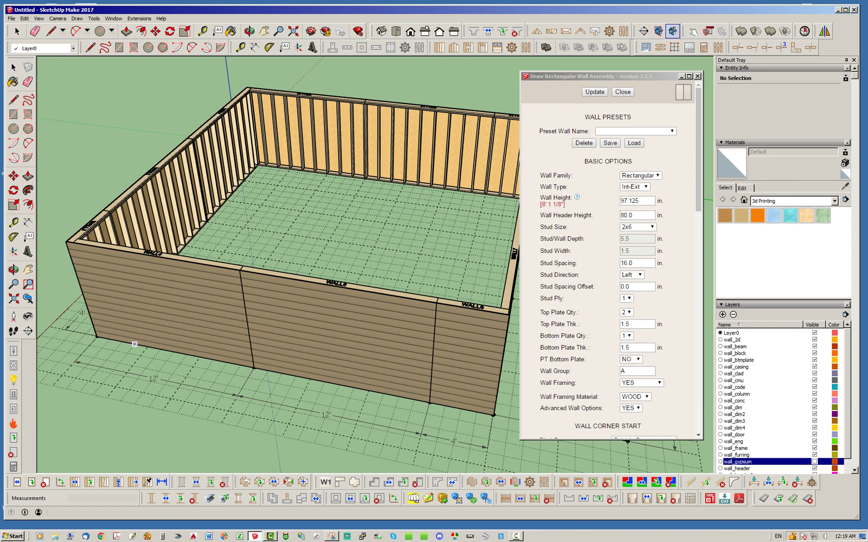
scroll(135, 344, down, 2)
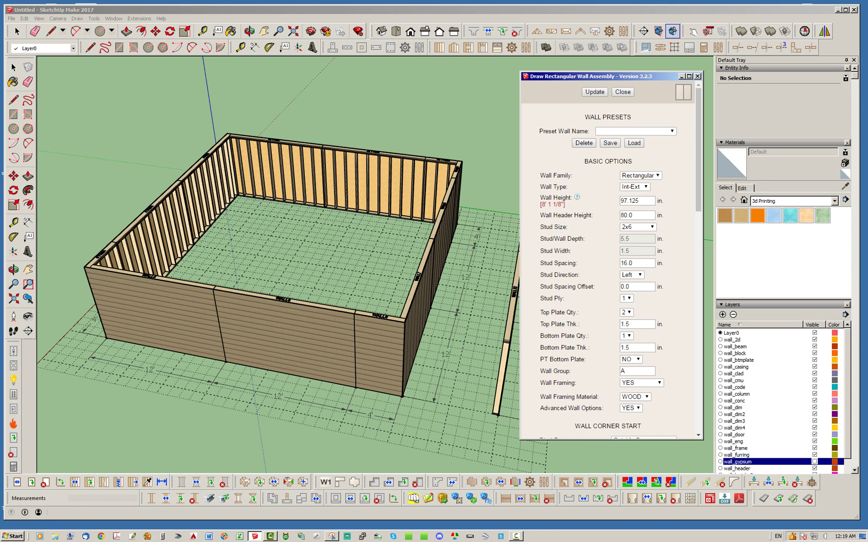
middle_drag(381, 226, 311, 225)
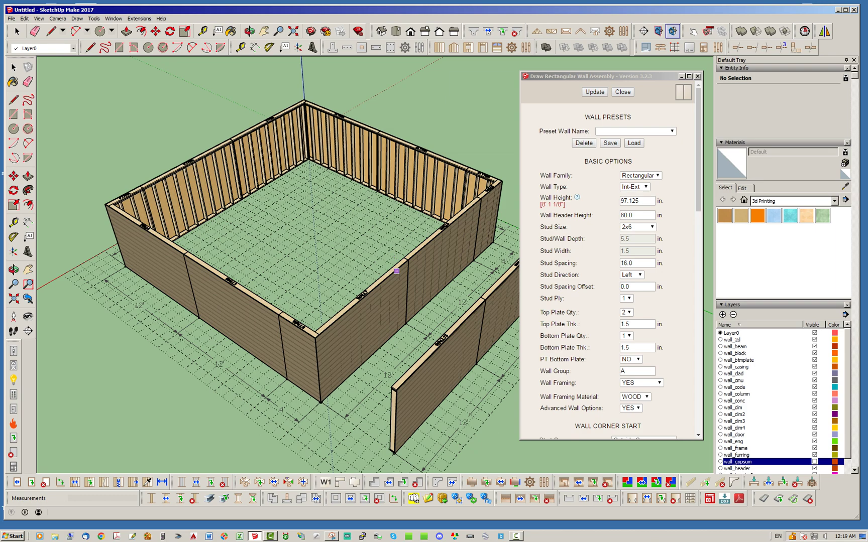
middle_drag(405, 301, 244, 245)
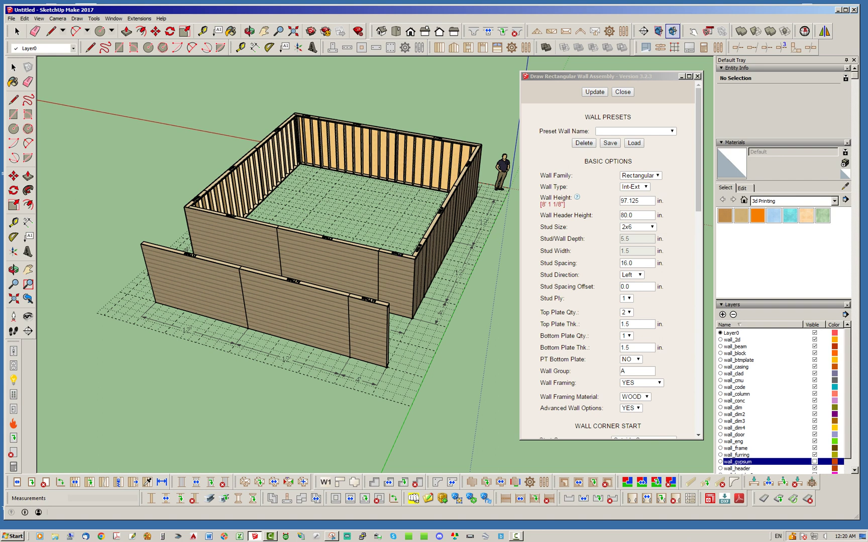
drag(610, 76, 606, 74)
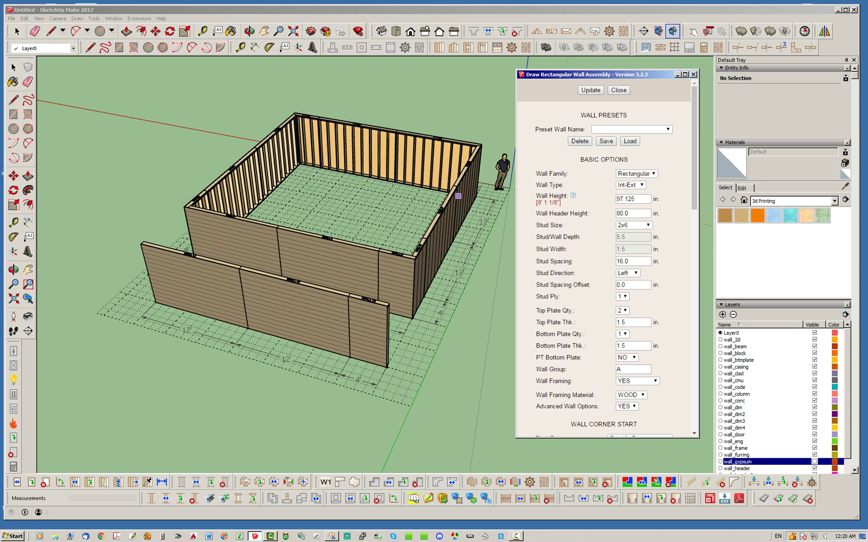
Draw a 28' panelized wall parallel to the red axis, in front of the existing freestanding wall, and end the wall command
middle_drag(360, 230, 376, 242)
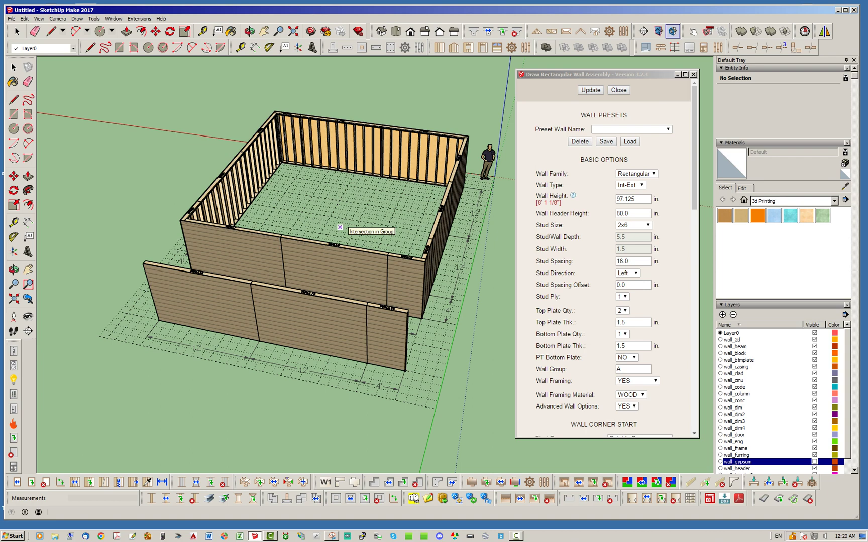
middle_drag(292, 321, 335, 323)
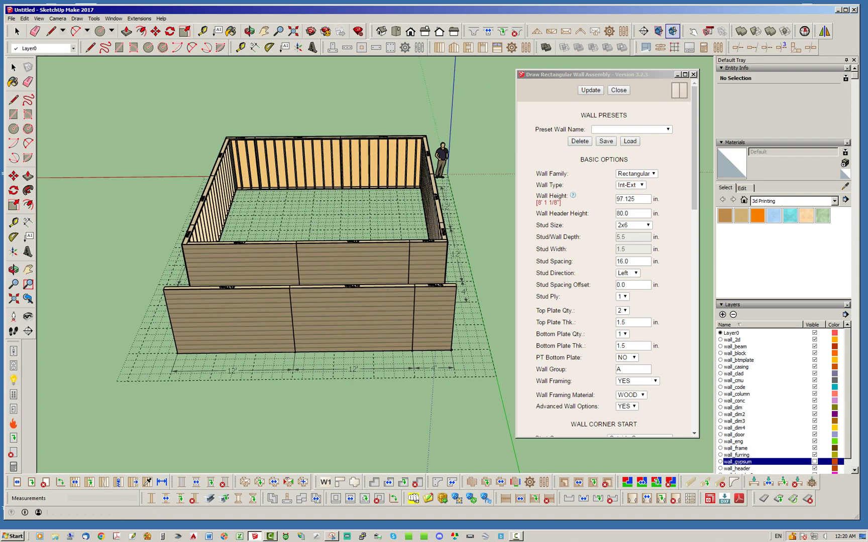
click(168, 380)
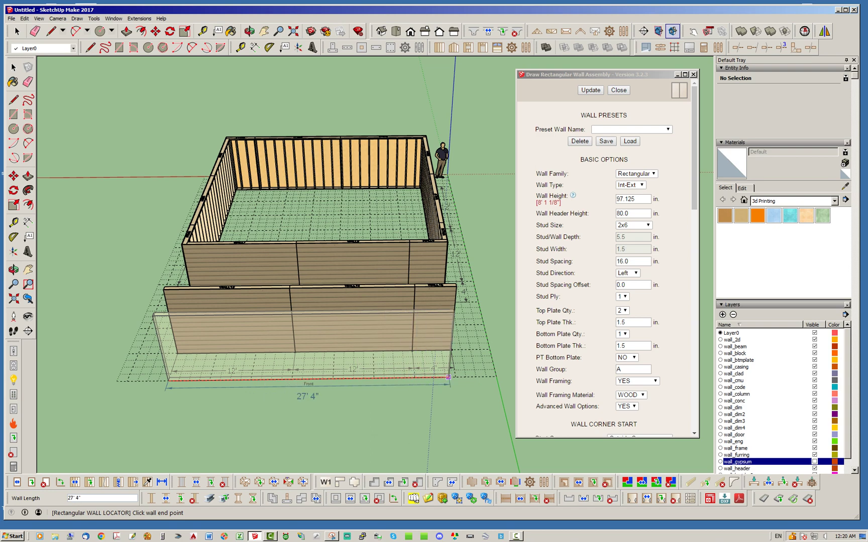
click(455, 376)
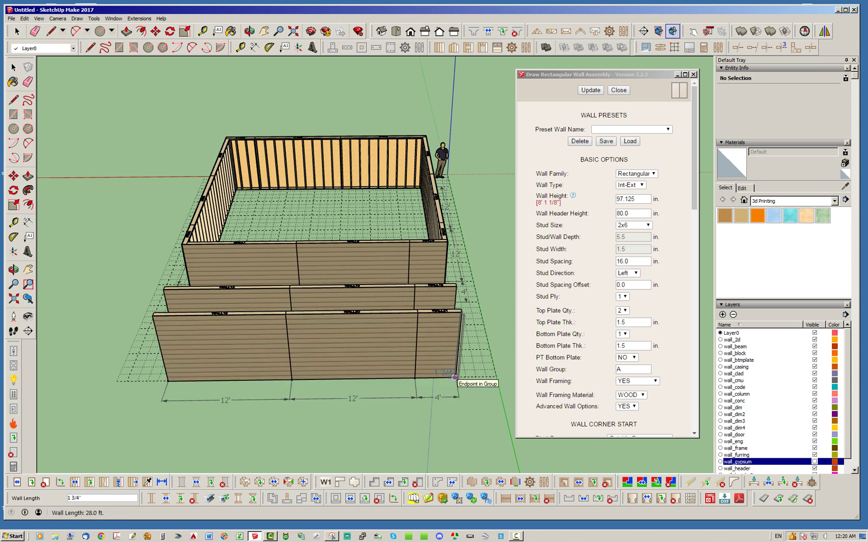
key(space)
Delete the enclosure and freestanding walls, keeping only the segmented 28' wall that runs beside the green axis
middle_drag(456, 362, 449, 236)
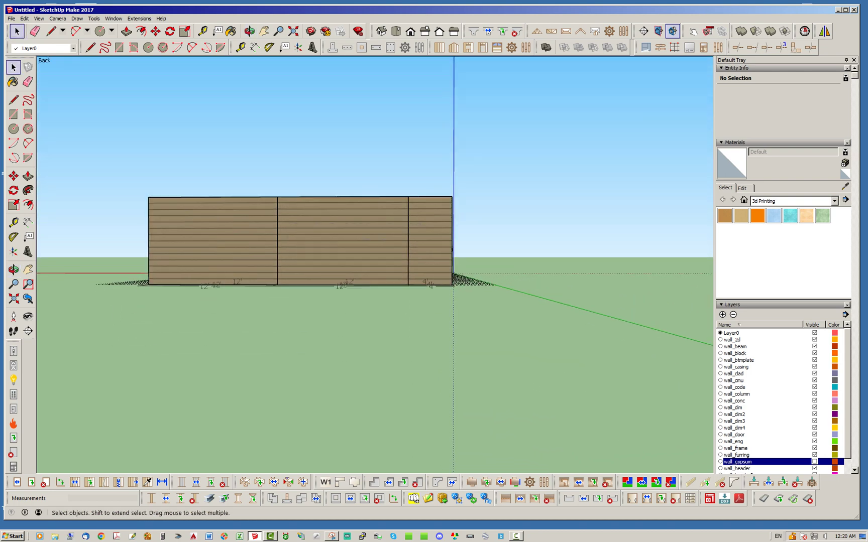
drag(420, 170, 43, 238)
key(Delete)
middle_drag(301, 236, 452, 322)
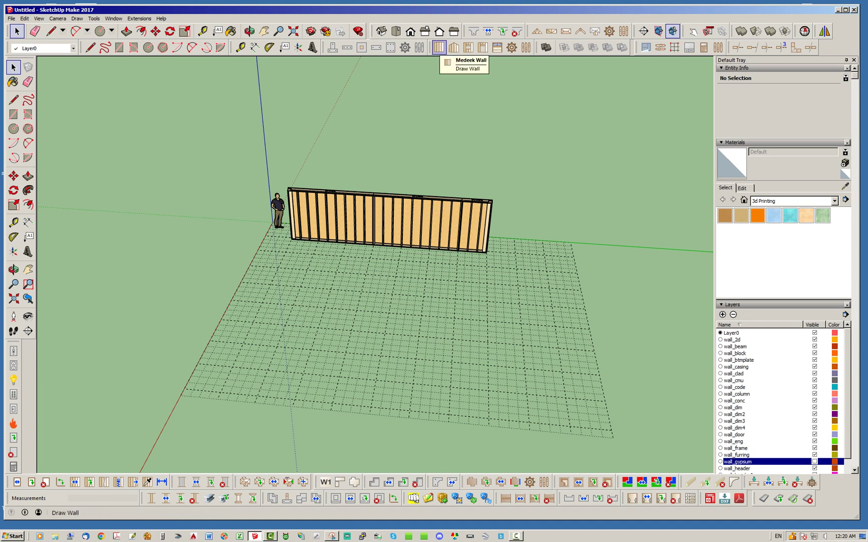
Start a Medeek wall opposite the remaining wall, drawing a 28' segment along the green direction and a perpendicular 20' segment toward that wall
click(439, 47)
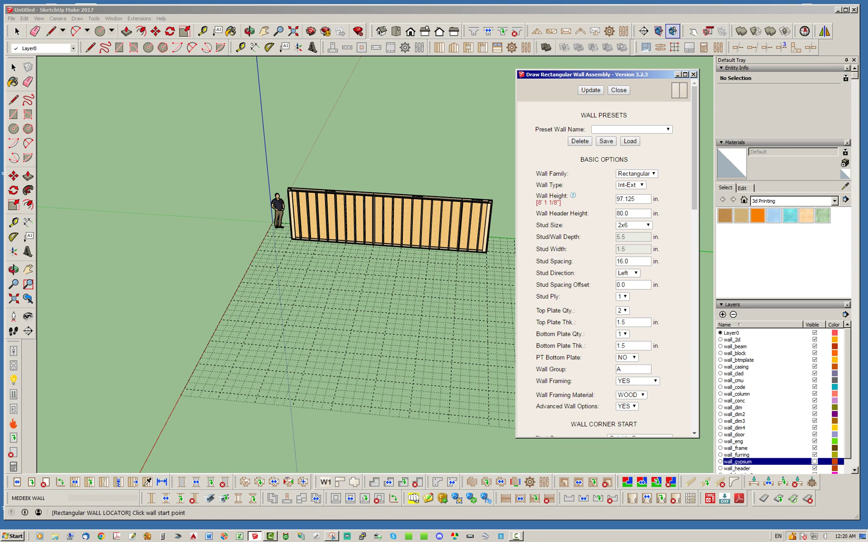
drag(603, 75, 606, 74)
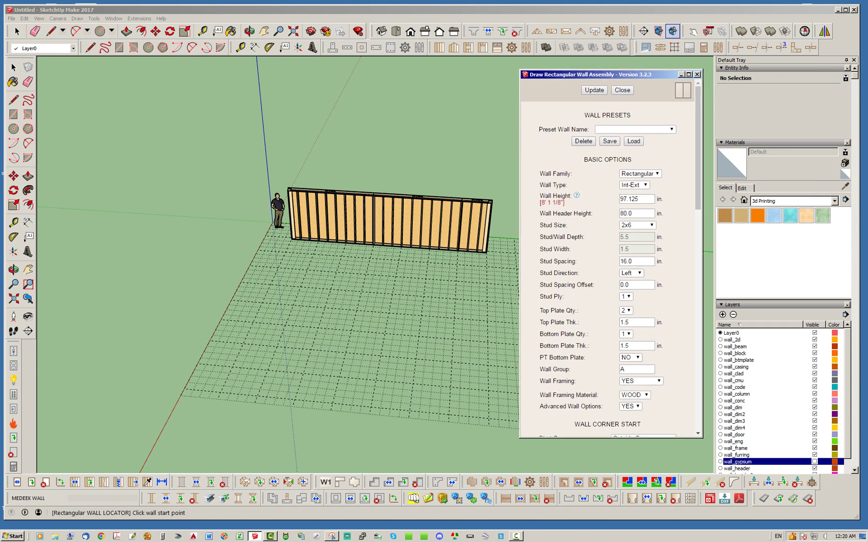
middle_drag(357, 389, 379, 389)
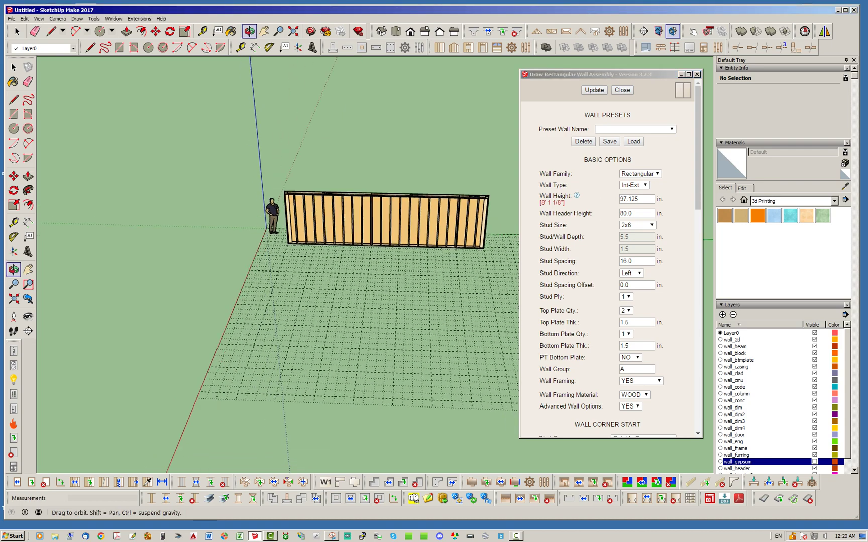
middle_drag(346, 304, 386, 375)
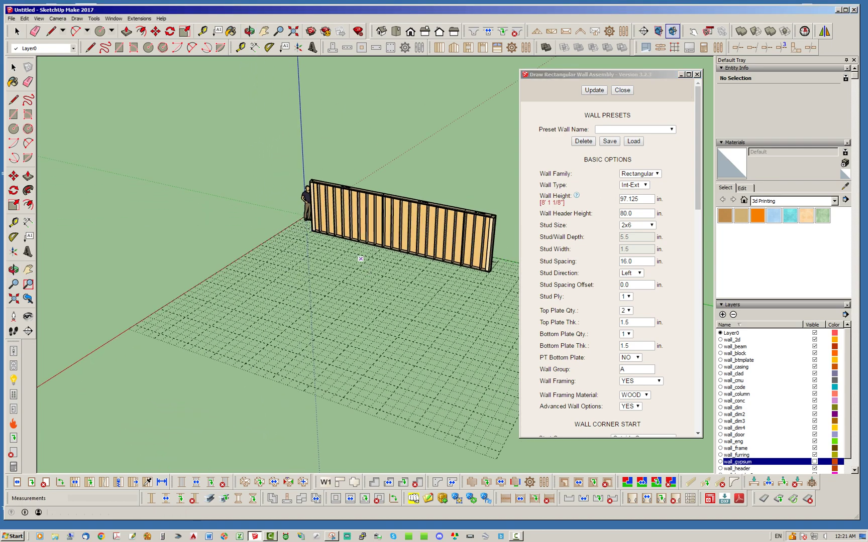
middle_drag(361, 259, 413, 277)
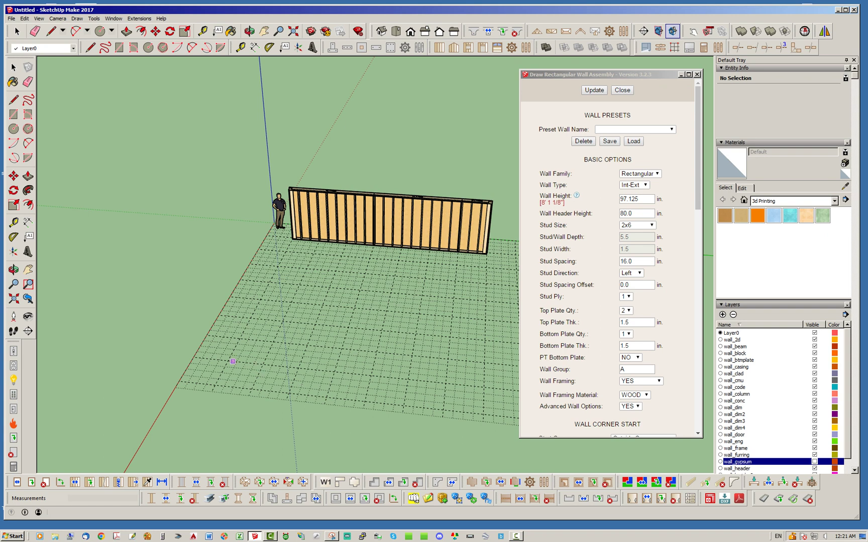
click(228, 361)
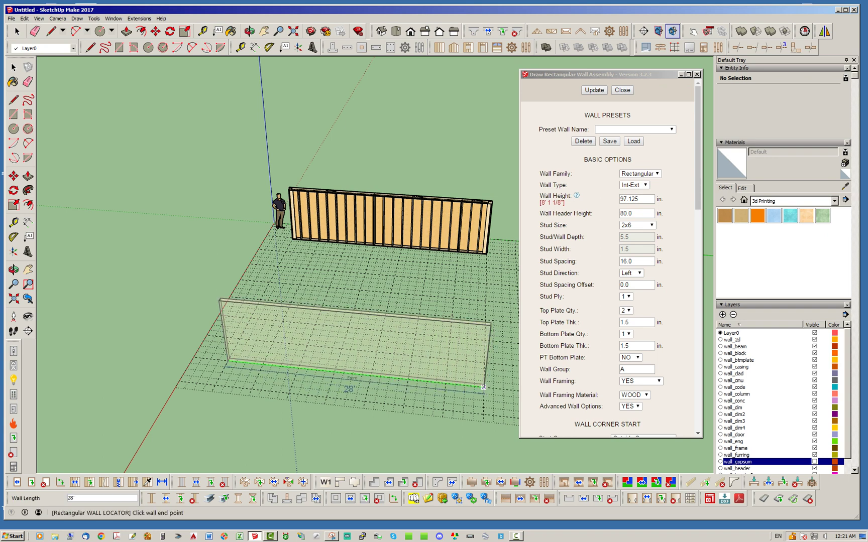
click(483, 387)
middle_drag(484, 387, 356, 360)
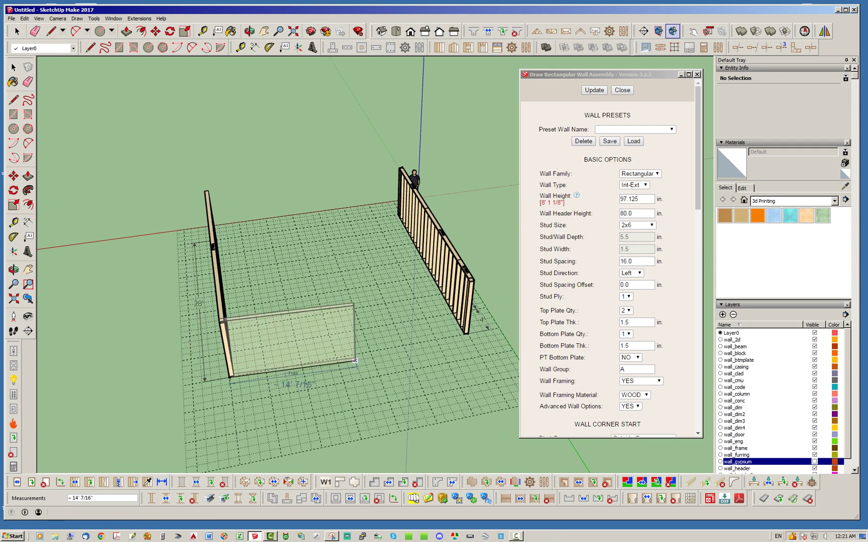
click(405, 346)
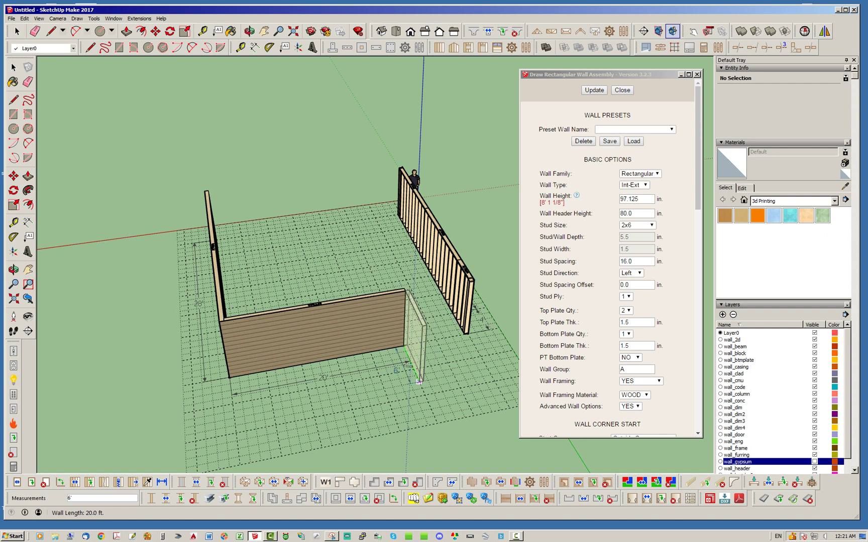
Continue the wall run alongside the remaining wall with consecutive 12', 12' and 4' segments along the green direction
middle_drag(441, 352, 342, 351)
scroll(389, 292, up, 2)
middle_drag(389, 292, 389, 321)
middle_drag(442, 301, 379, 290)
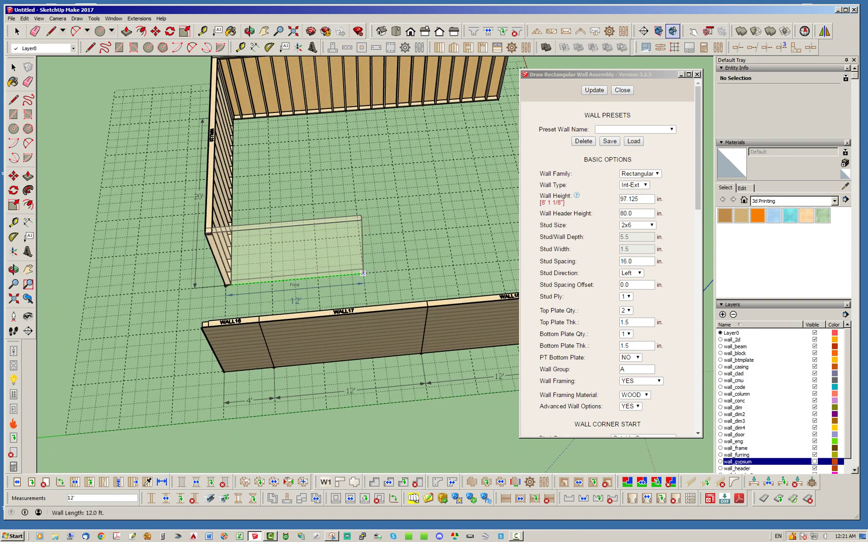
click(363, 273)
click(498, 261)
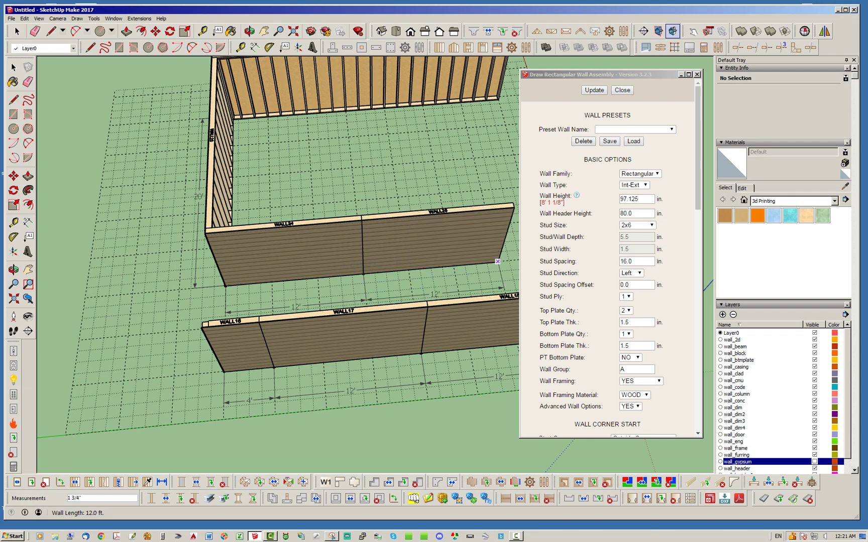
middle_drag(447, 234, 297, 267)
scroll(296, 268, down, 2)
scroll(436, 393, up, 2)
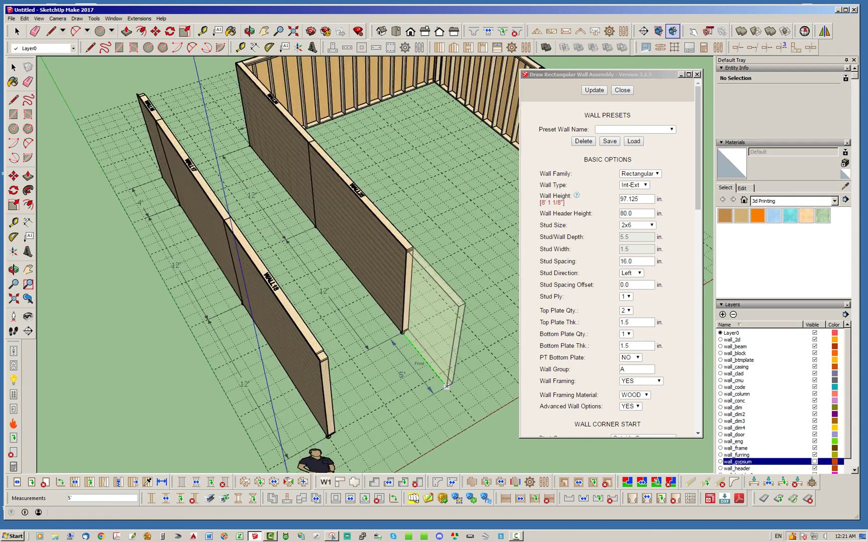
click(437, 376)
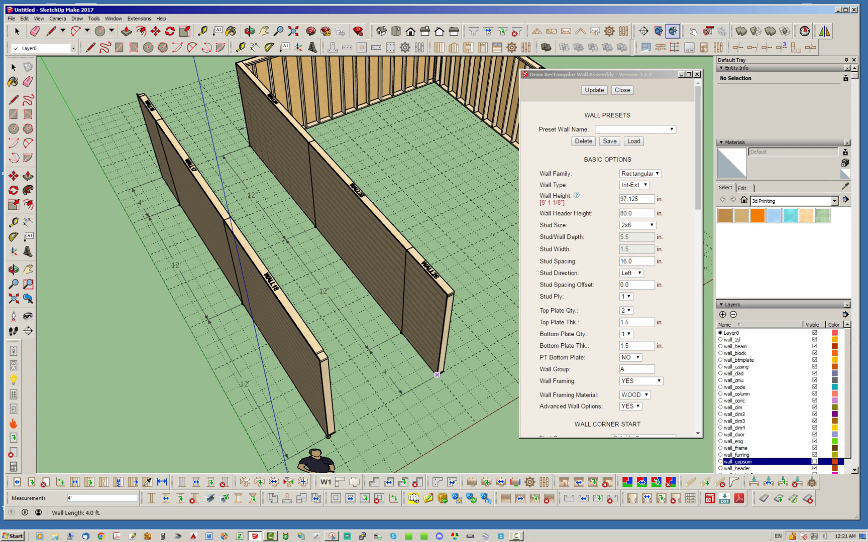
Close the enclosure with a wall about 20' long ending at the start corner of the 28' wall, and end the wall command
scroll(231, 319, down, 3)
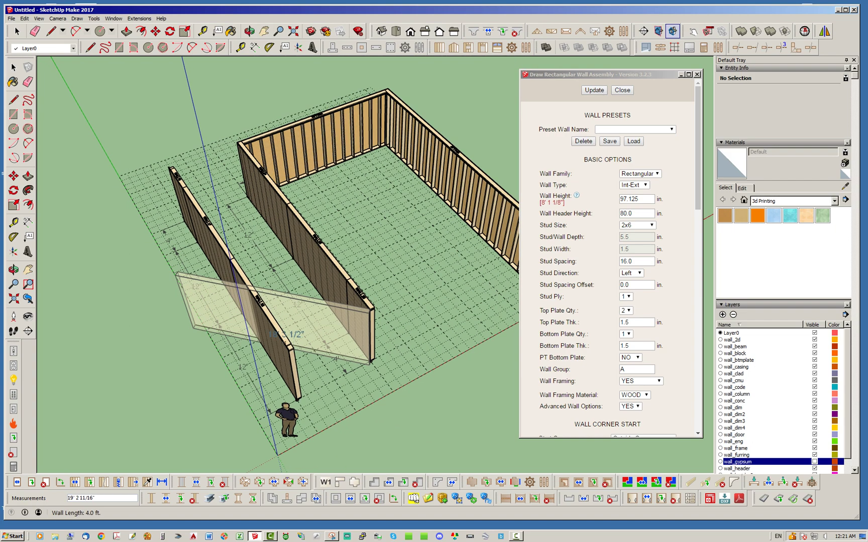
middle_drag(451, 319, 297, 294)
scroll(448, 342, up, 2)
click(158, 269)
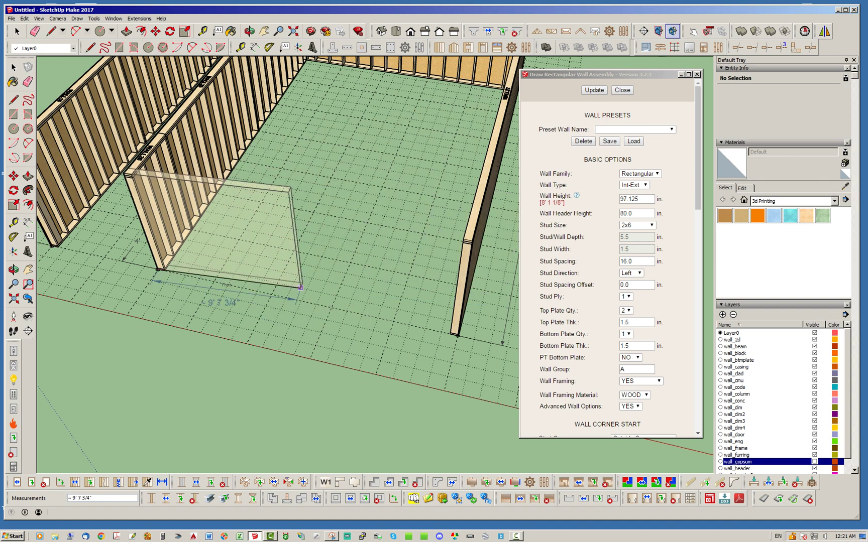
scroll(456, 334, up, 5)
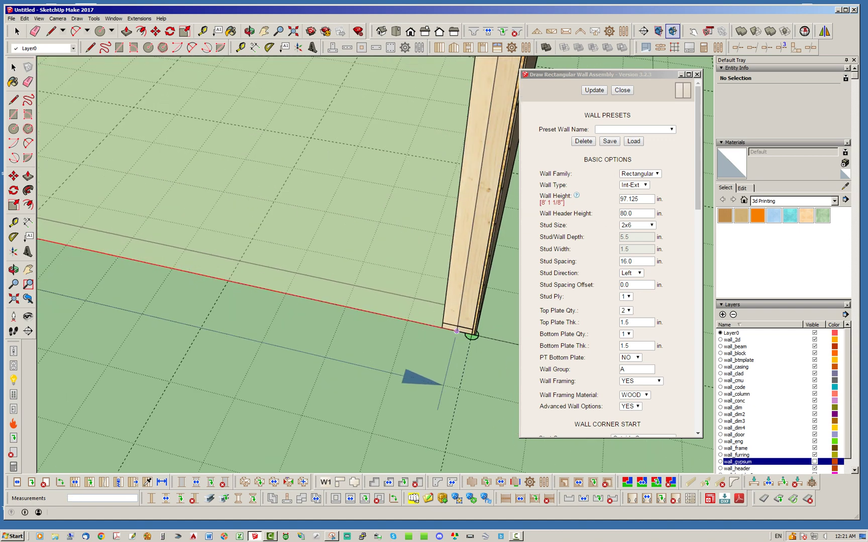
click(477, 337)
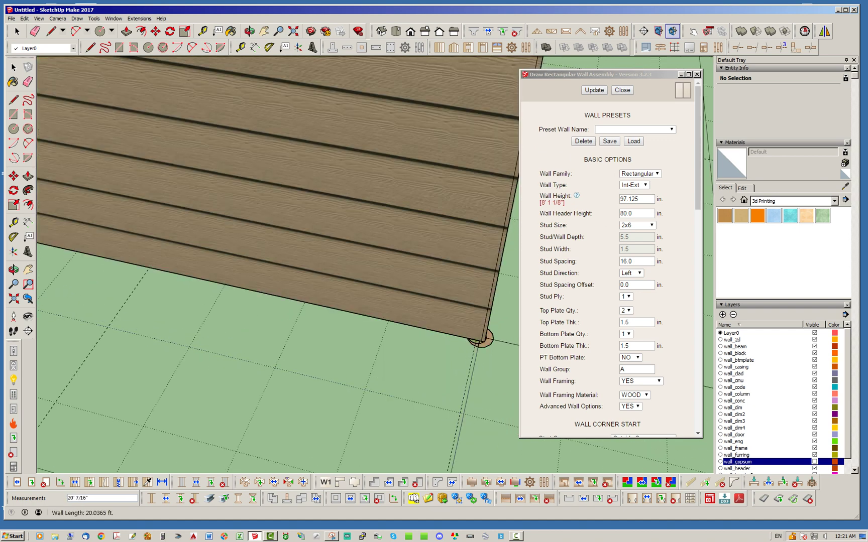
key(space)
Inspect the panel layout and corner joints of the new enclosure from all sides
scroll(461, 363, down, 7)
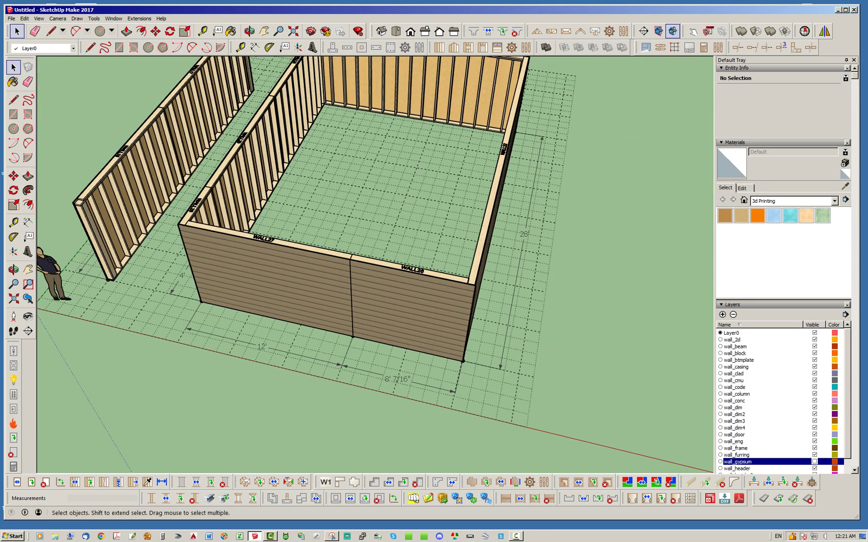
middle_drag(302, 216, 452, 201)
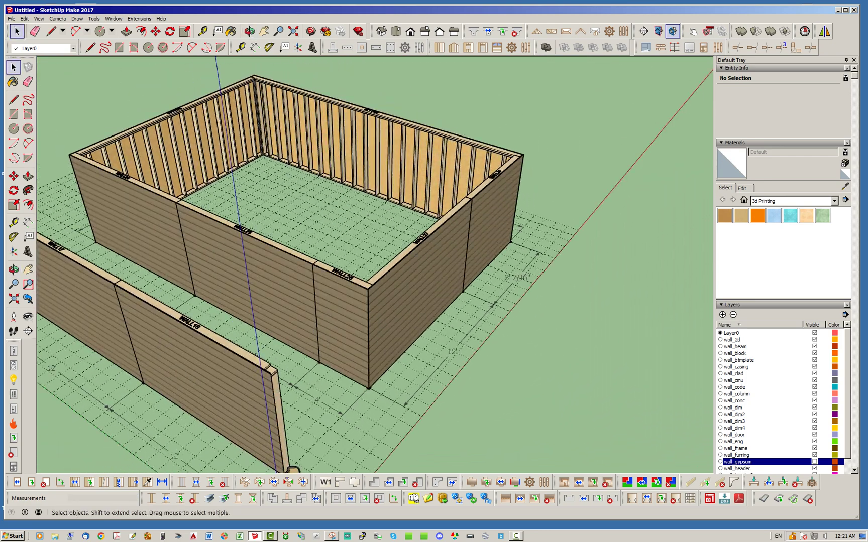
middle_drag(292, 470, 211, 472)
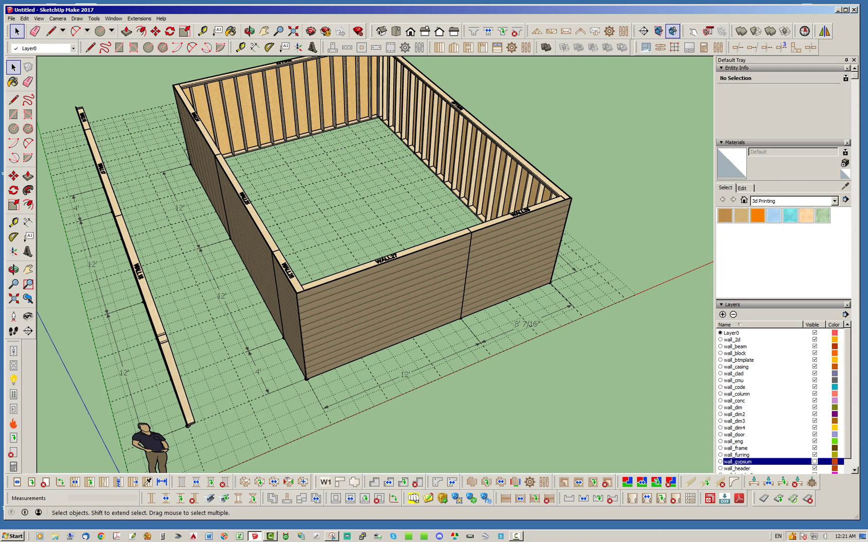
middle_drag(211, 241, 442, 204)
middle_drag(301, 291, 362, 286)
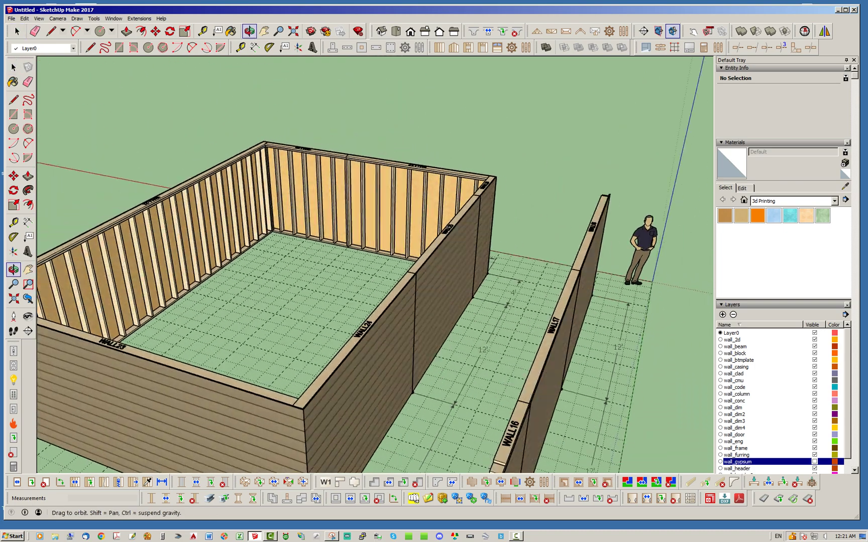
middle_drag(472, 214, 442, 209)
scroll(442, 209, down, 3)
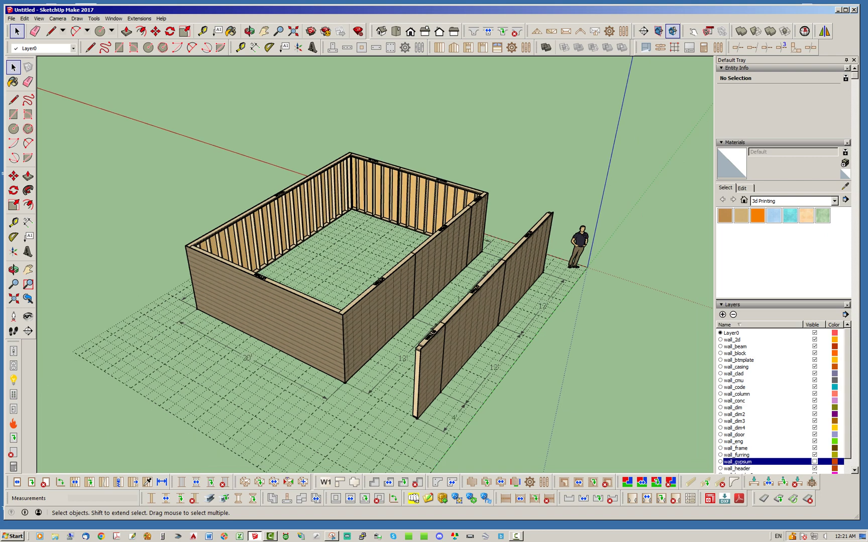
Review the wall panelization defaults in the Medeek Wall global settings and close them without saving
click(525, 47)
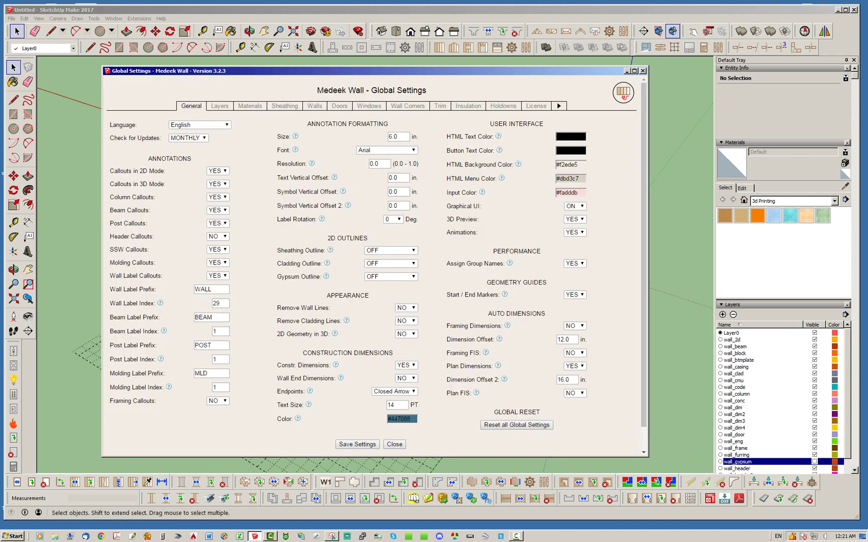
click(314, 105)
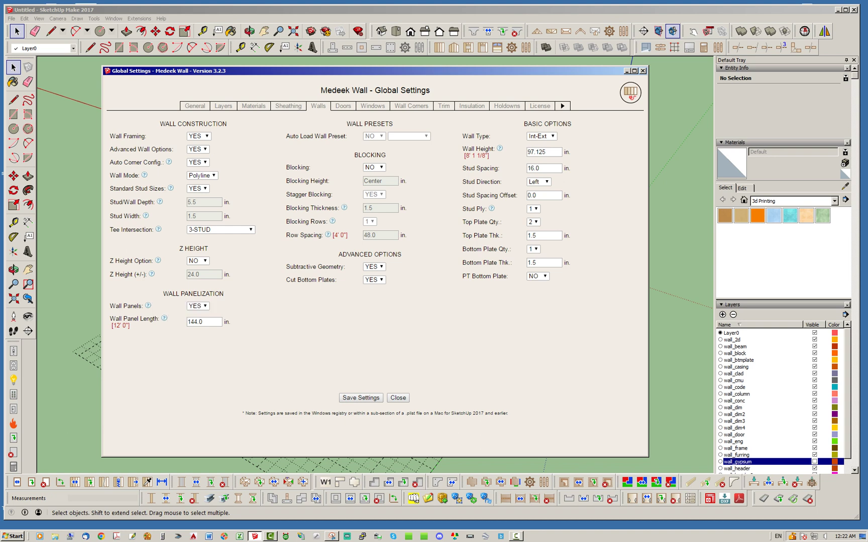
mouse_move(375, 71)
mouse_down()
mouse_move(406, 63)
mouse_move(372, 62)
mouse_up()
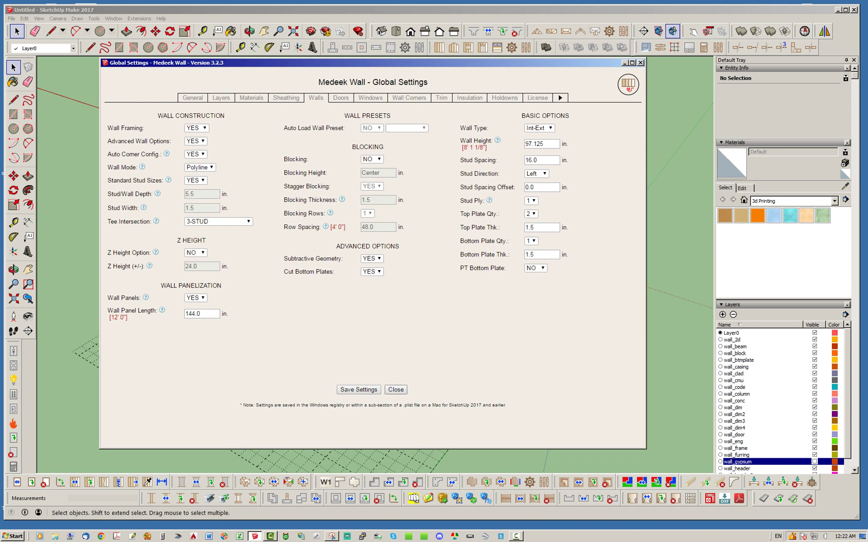
click(396, 390)
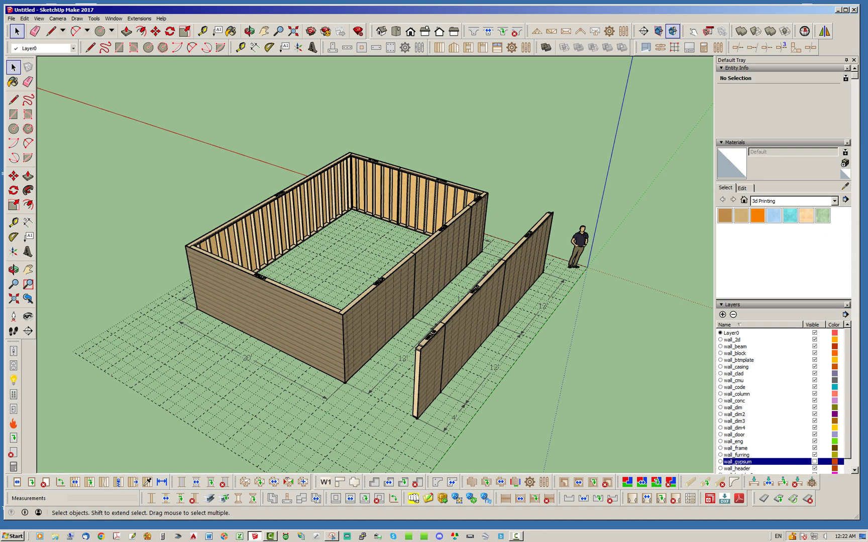